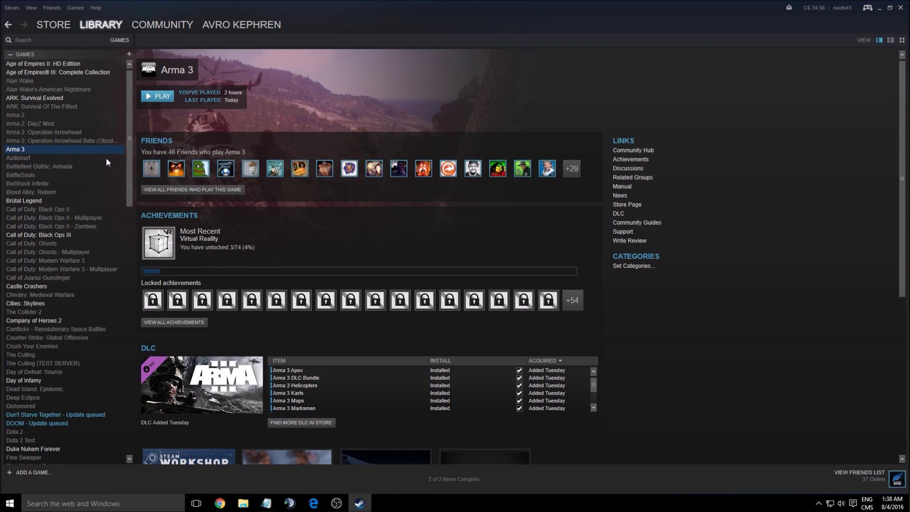
# - Launch Arma 3 from the Steam library and bring its launcher window in front of the library
pyautogui.doubleClick(68, 149)
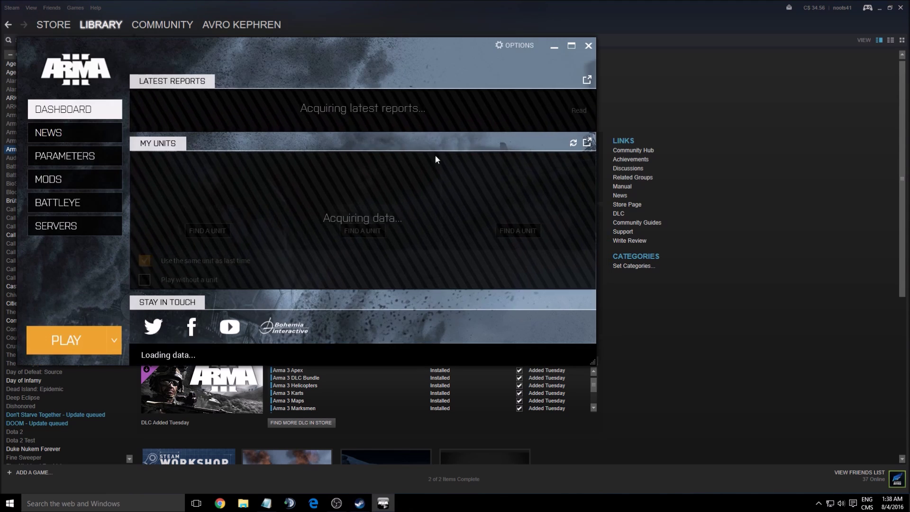
pyautogui.moveTo(292, 30); pyautogui.dragTo(382, 32)
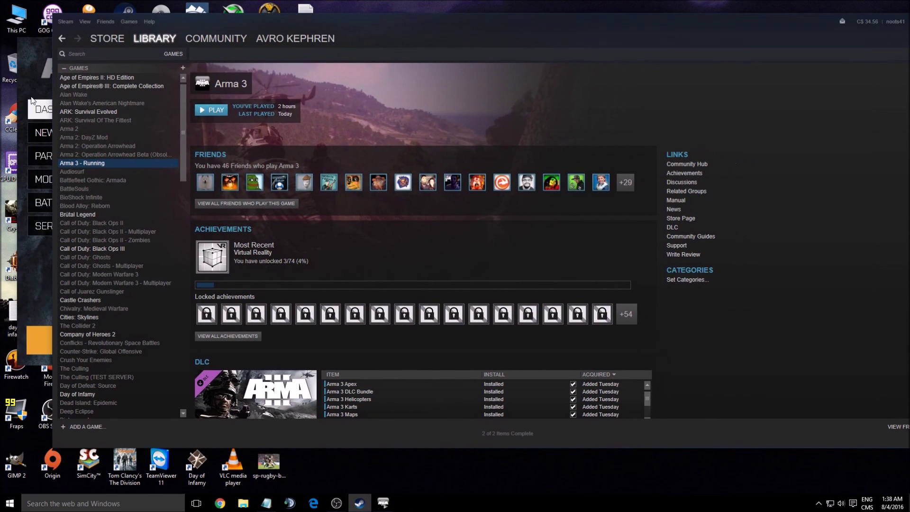
pyautogui.click(73, 76)
pyautogui.moveTo(266, 61); pyautogui.dragTo(405, 67)
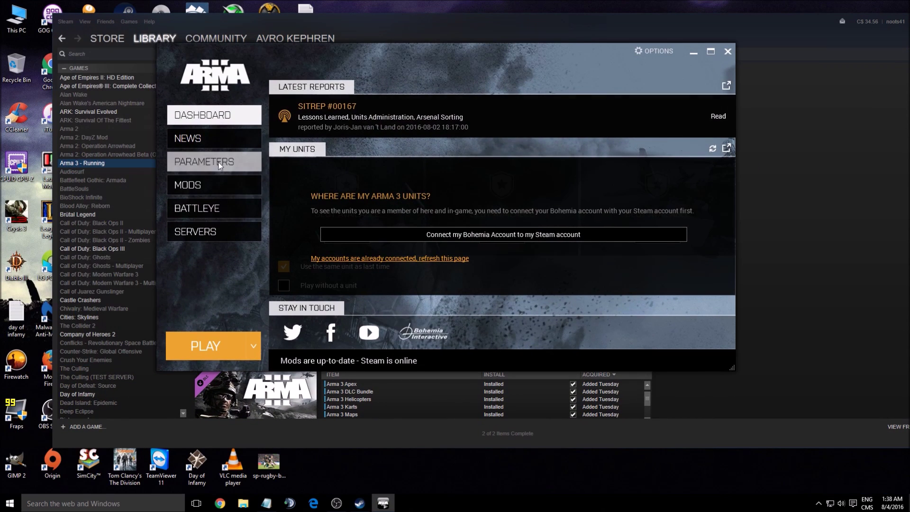
# - Review the advanced launch parameters, including CPU count, hyper-threading, Malloc, MaxMem and MaxVRAM
pyautogui.click(254, 165)
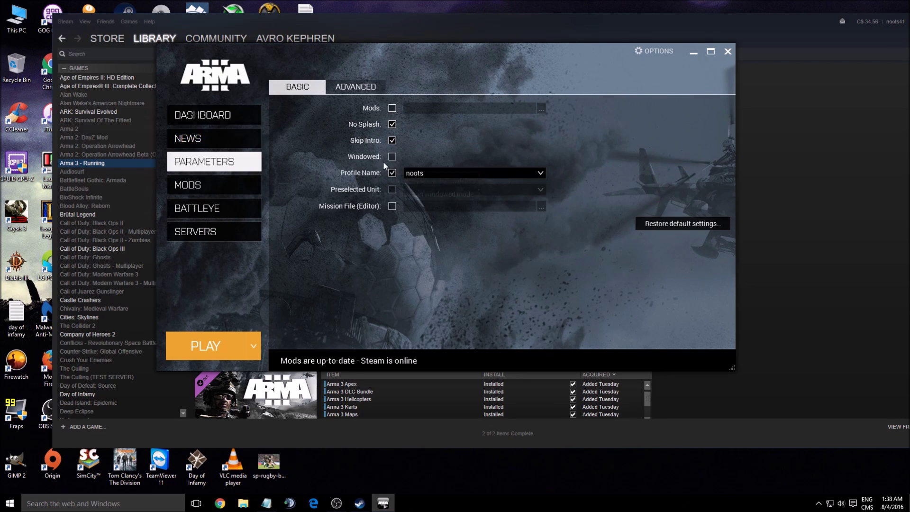
pyautogui.click(346, 89)
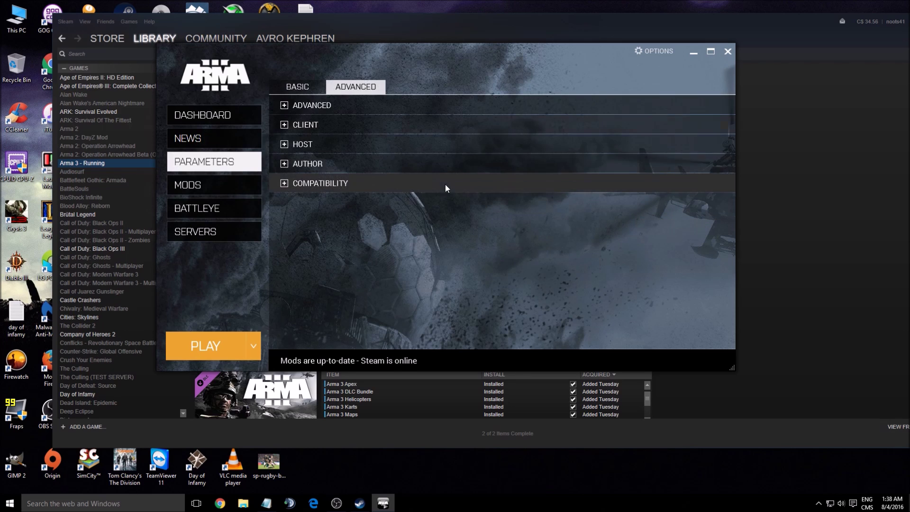
pyautogui.click(285, 105)
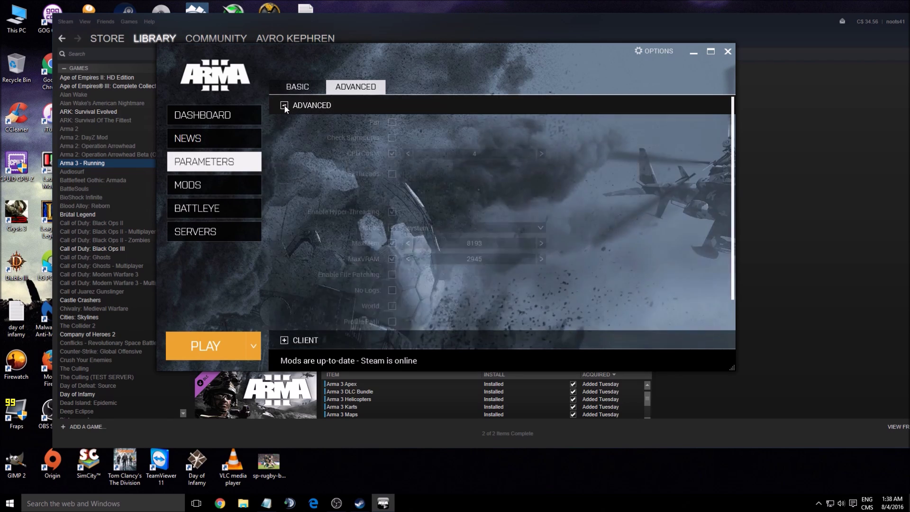
pyautogui.scroll(-1, 299, 172)
pyautogui.scroll(1, 300, 173)
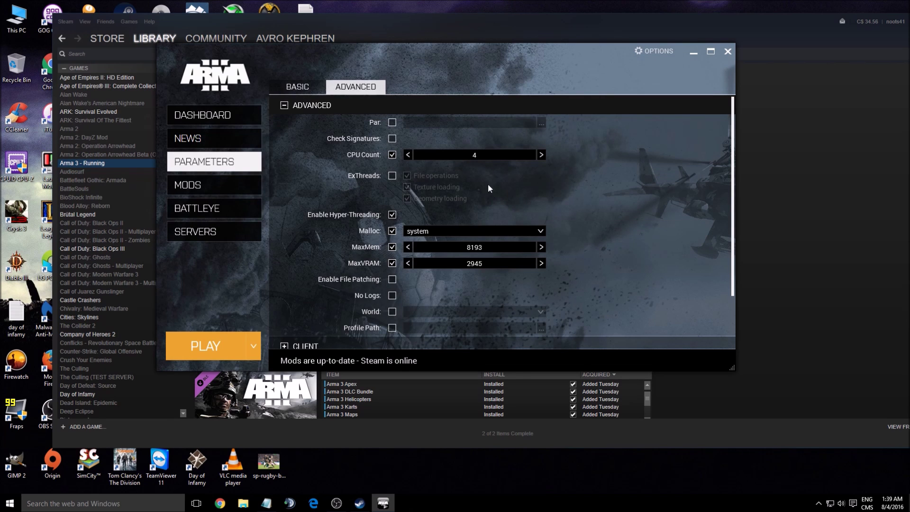
pyautogui.moveTo(465, 87); pyautogui.dragTo(446, 101)
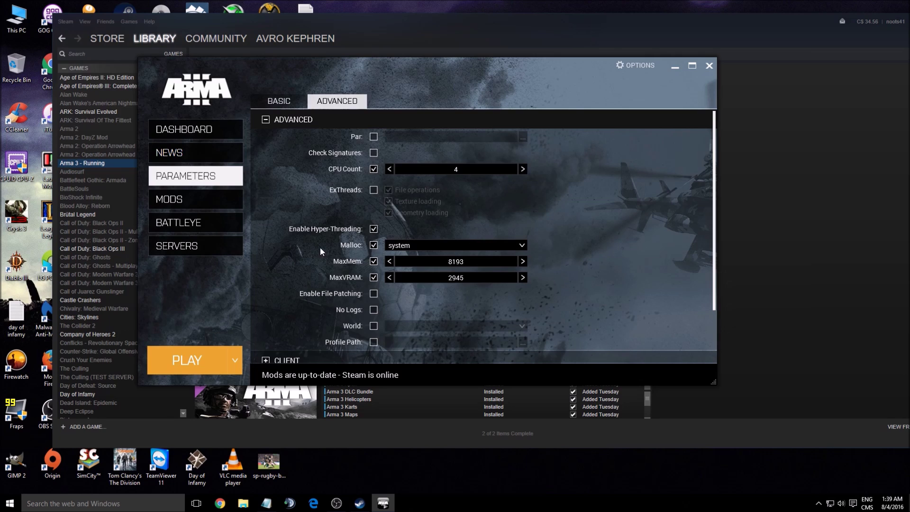
pyautogui.moveTo(351, 246)
pyautogui.scroll(-1, 623, 244)
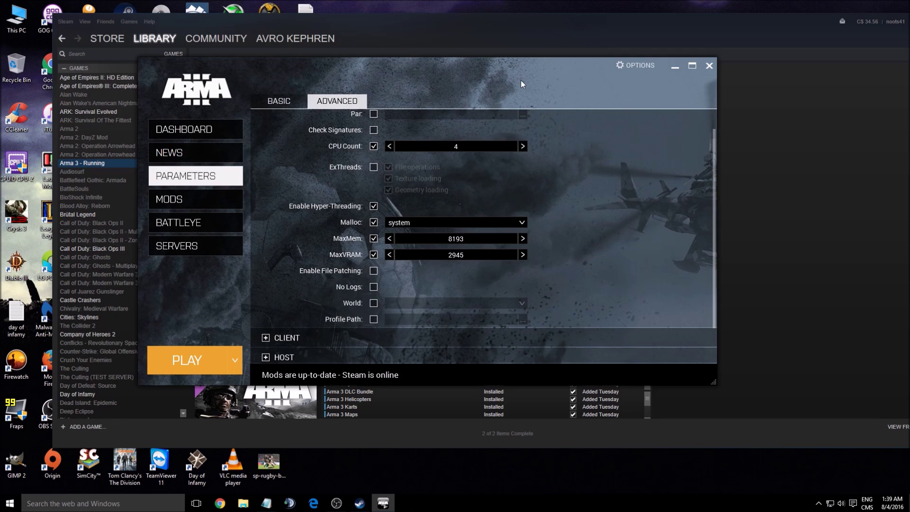
pyautogui.moveTo(520, 84)
pyautogui.mouseDown()
pyautogui.moveTo(507, 82)
pyautogui.moveTo(508, 72)
pyautogui.mouseUp()
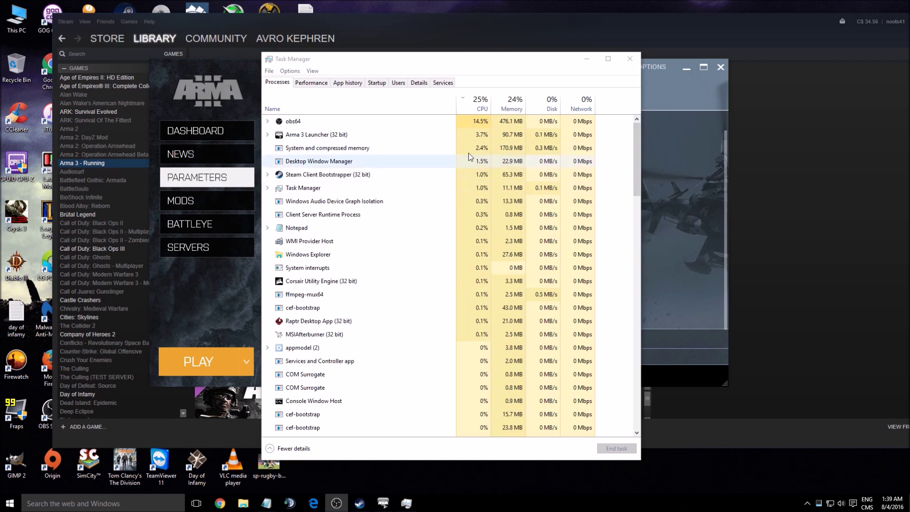
# - Check the system's memory performance details in Task Manager, and close it
pyautogui.click(375, 83)
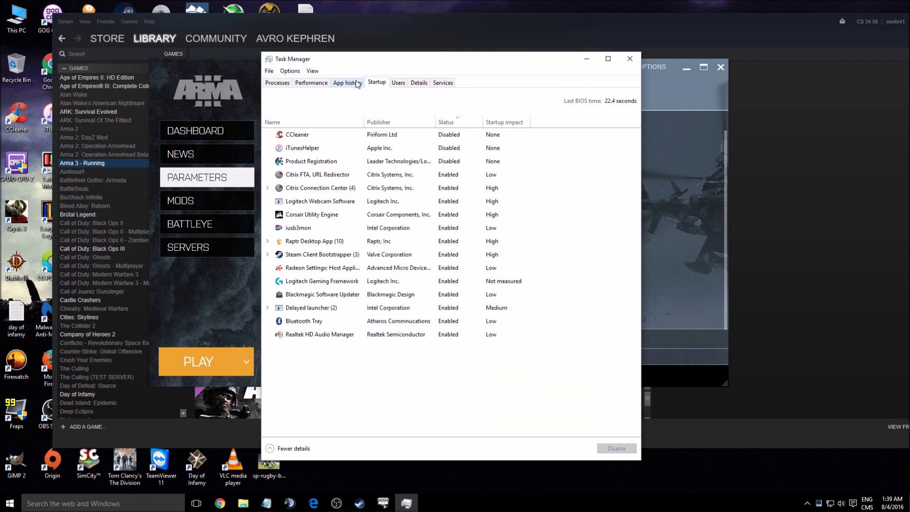
pyautogui.click(310, 83)
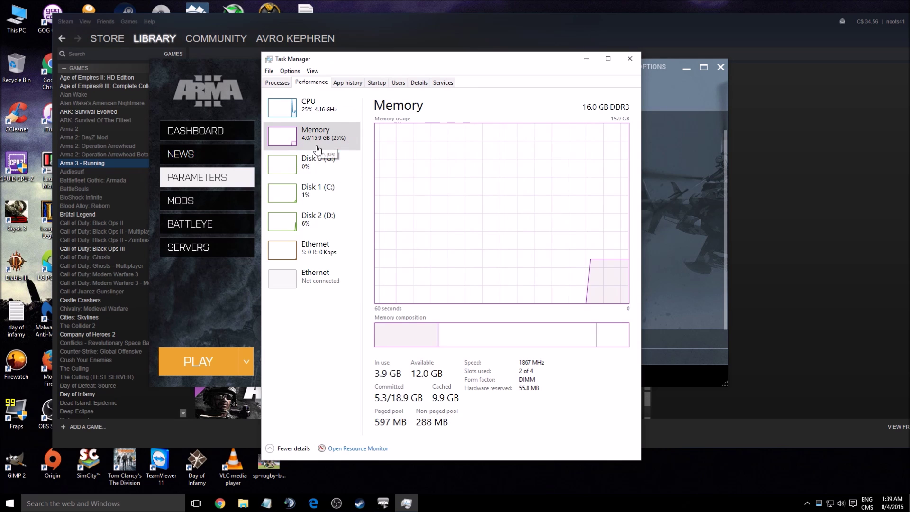
pyautogui.click(630, 59)
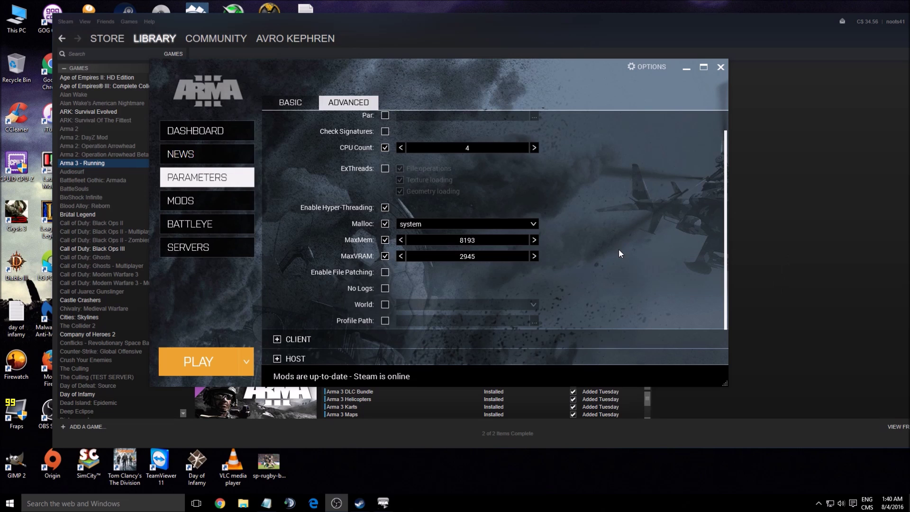
# - Start the game from the launcher with the current parameters and dismiss the Arma 3 Apex welcome message
pyautogui.scroll(-2, 726, 167)
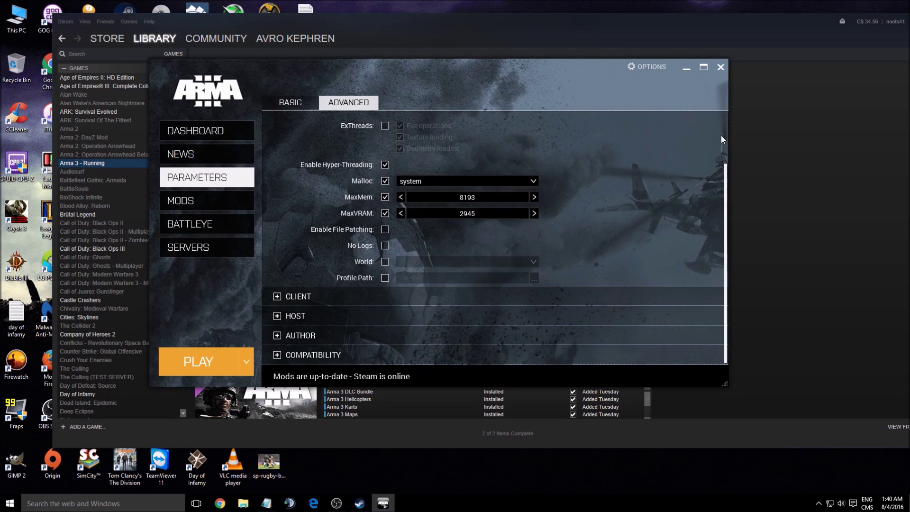
pyautogui.scroll(3, 728, 129)
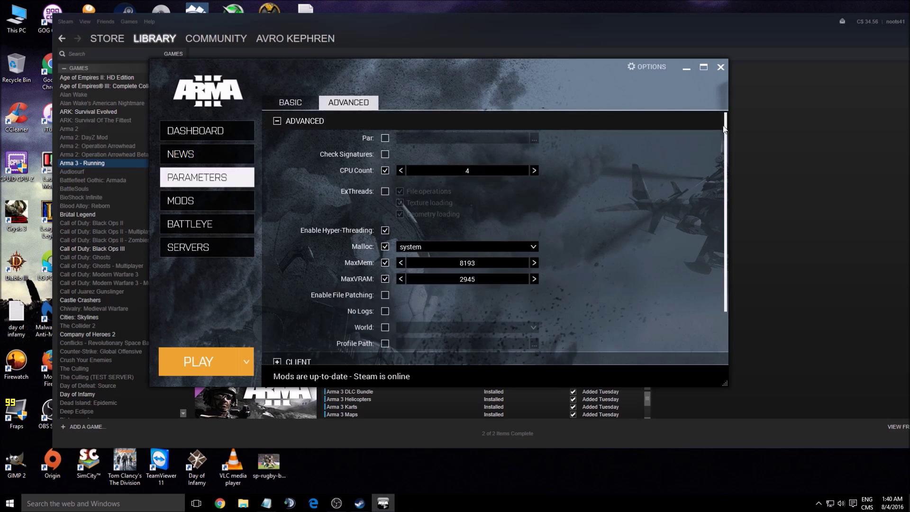
pyautogui.click(196, 362)
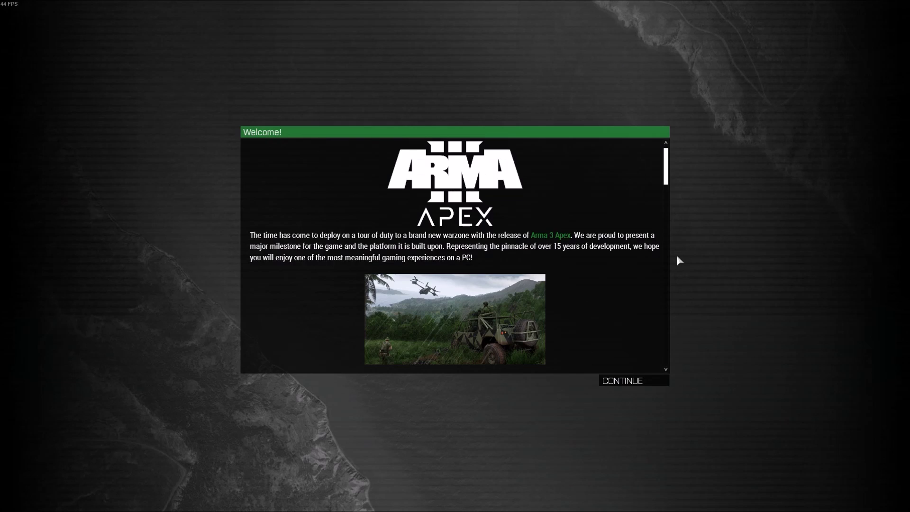
pyautogui.click(632, 382)
pyautogui.moveTo(607, 23)
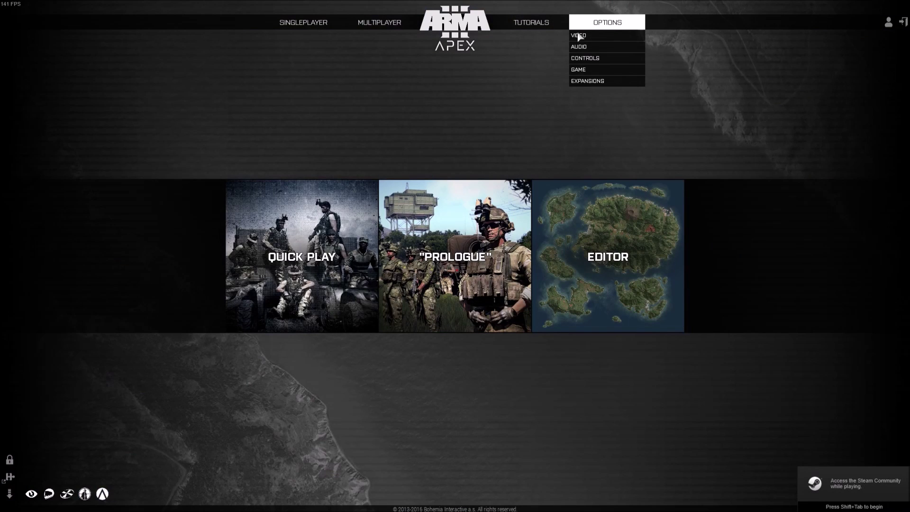
pyautogui.click(584, 35)
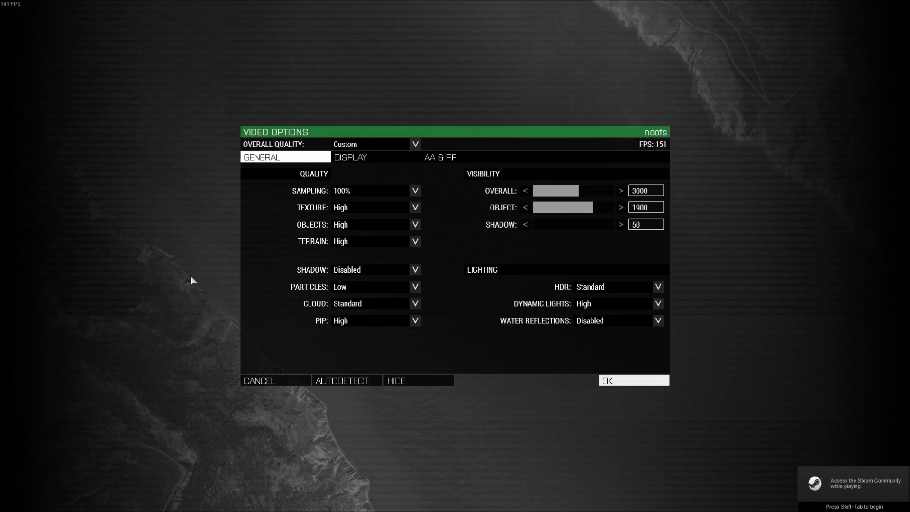
pyautogui.click(282, 388)
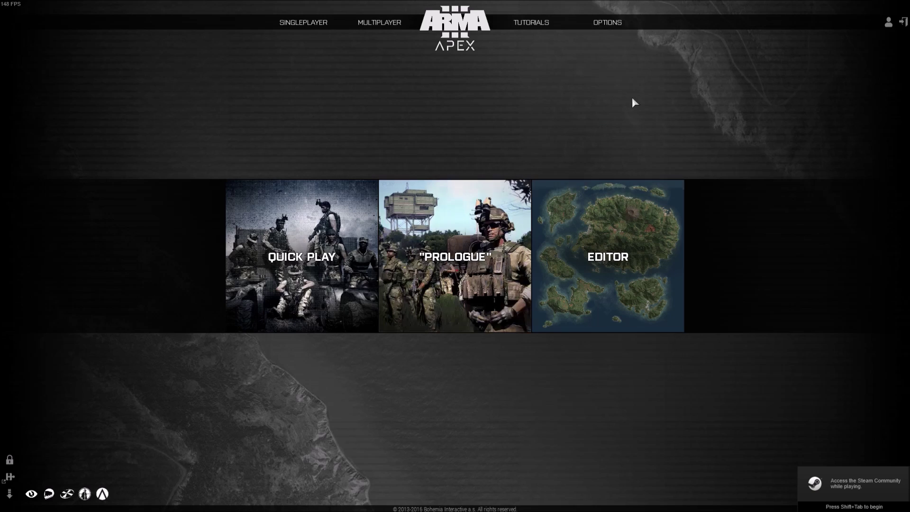
# - Set effects, music and radio volumes to zero, VON to almost zero, and microphone sensitivity to about a quarter, and save the audio options
pyautogui.moveTo(607, 24)
pyautogui.click(588, 46)
pyautogui.click(404, 173)
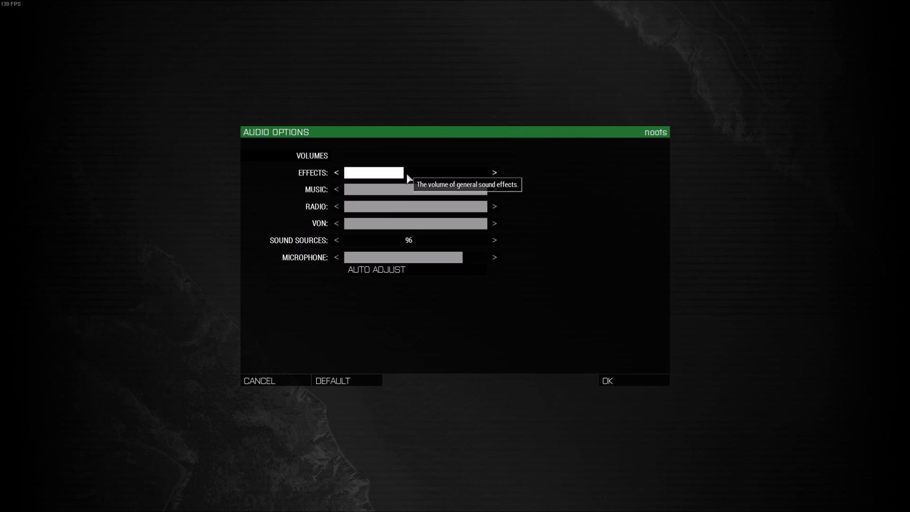
pyautogui.click(409, 190)
pyautogui.click(407, 207)
pyautogui.click(391, 223)
pyautogui.click(384, 258)
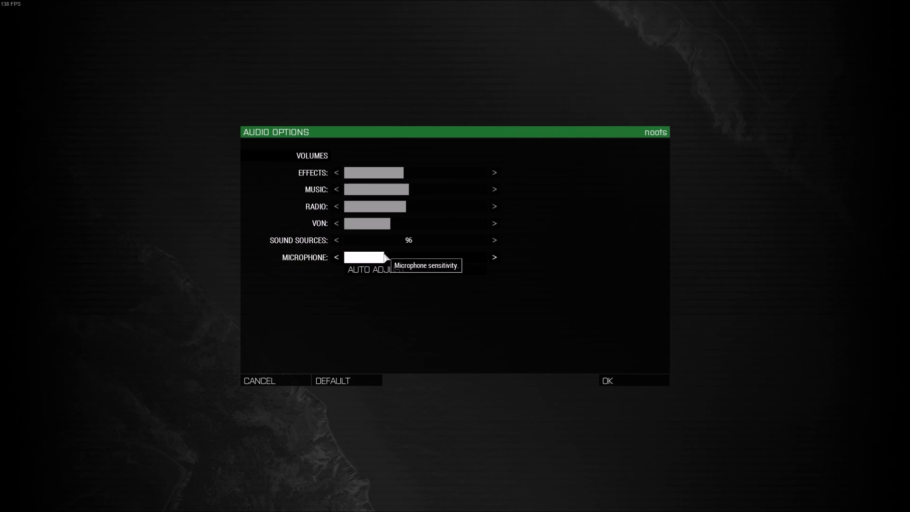
pyautogui.click(368, 190)
pyautogui.click(356, 173)
pyautogui.click(355, 207)
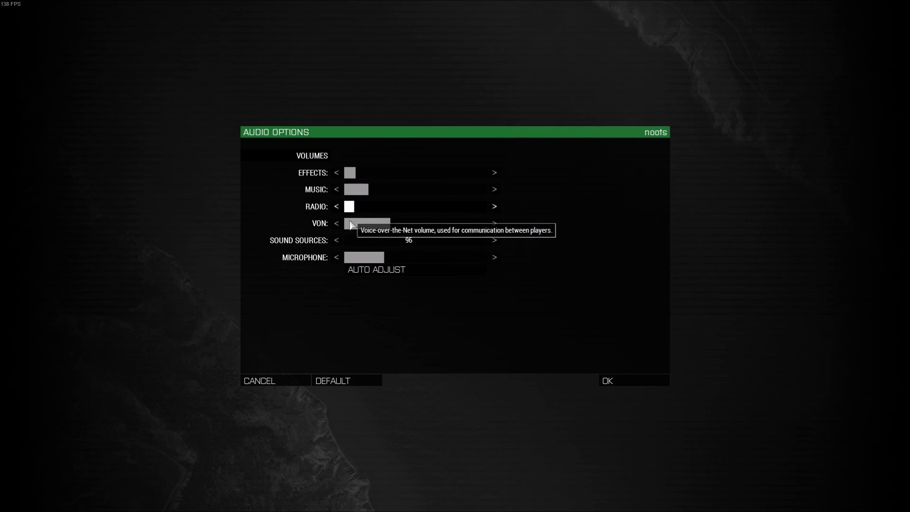
pyautogui.click(350, 224)
pyautogui.click(345, 207)
pyautogui.click(344, 190)
pyautogui.click(344, 173)
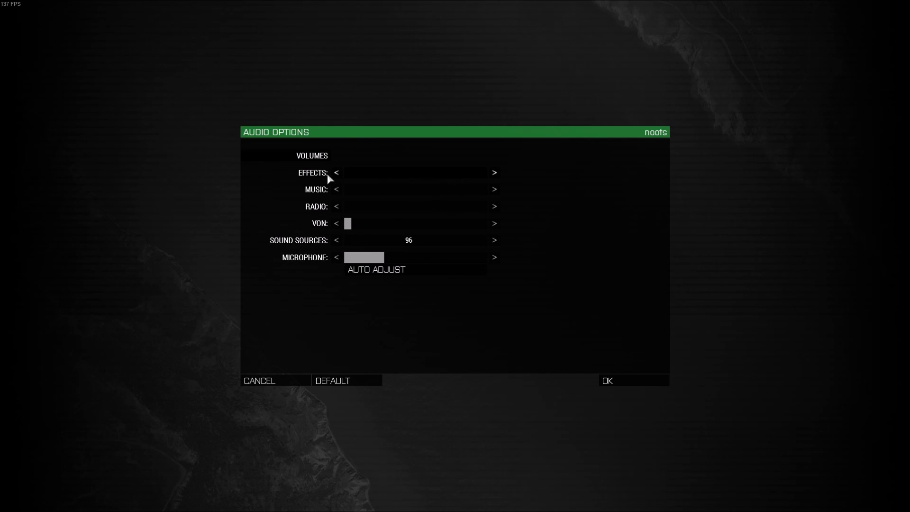
pyautogui.click(628, 383)
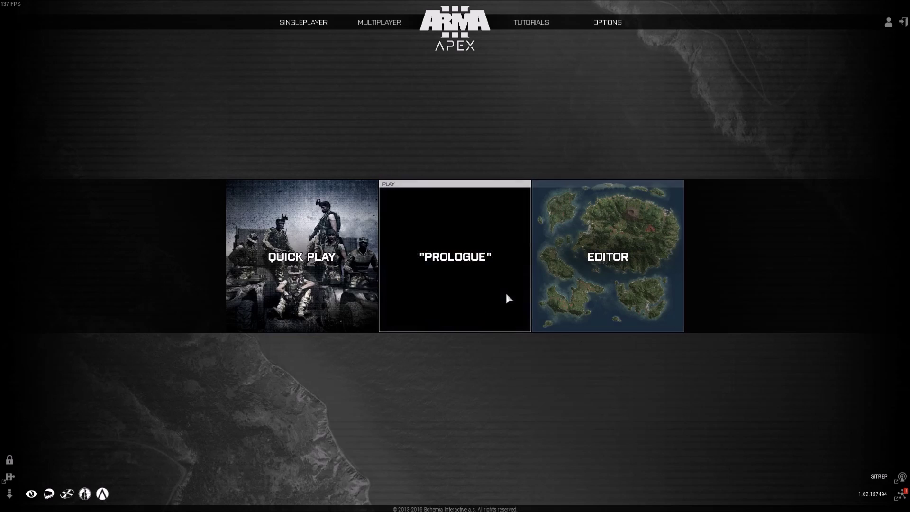
# - Set the texture quality to Very High in the general video options
pyautogui.moveTo(607, 23)
pyautogui.click(591, 36)
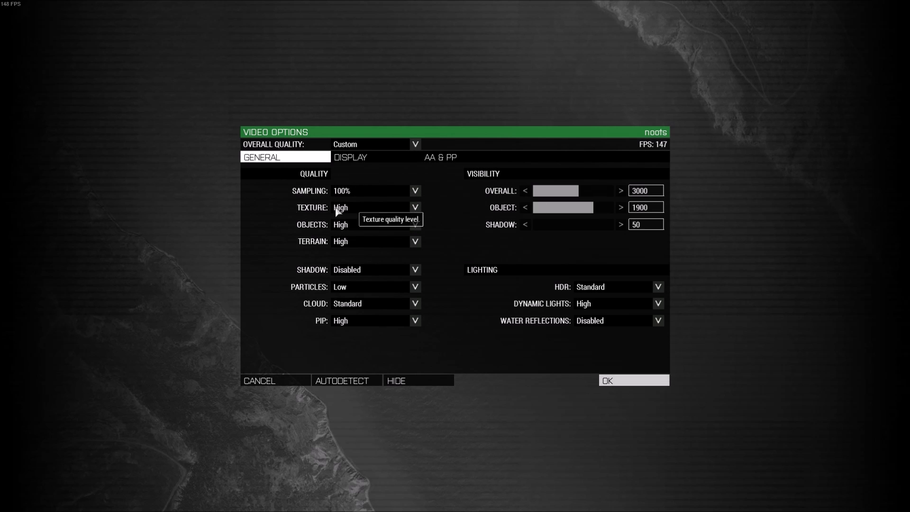
pyautogui.click(415, 207)
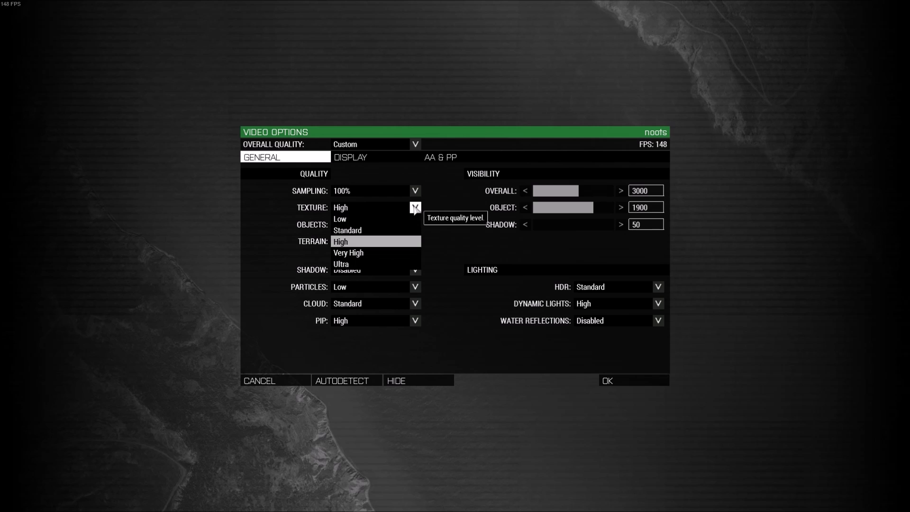
pyautogui.click(365, 252)
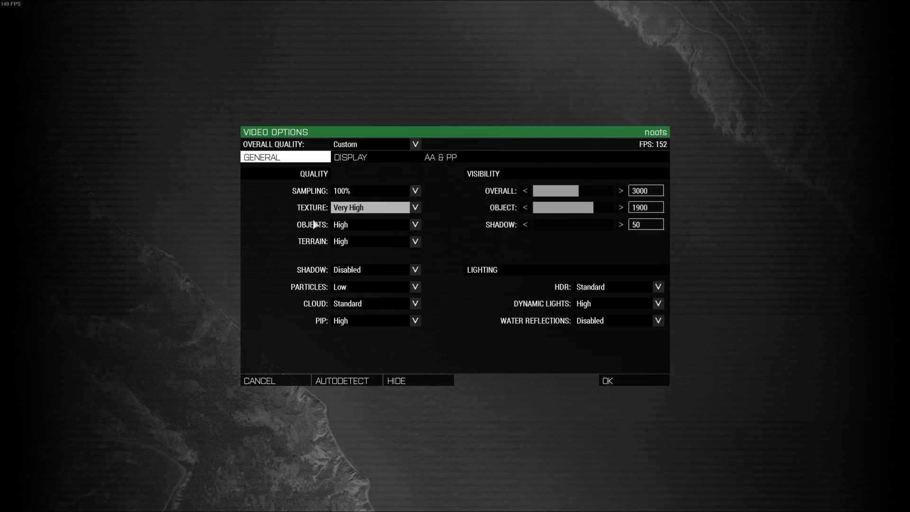
# - Review the available object quality levels and set object quality to Standard
pyautogui.click(415, 225)
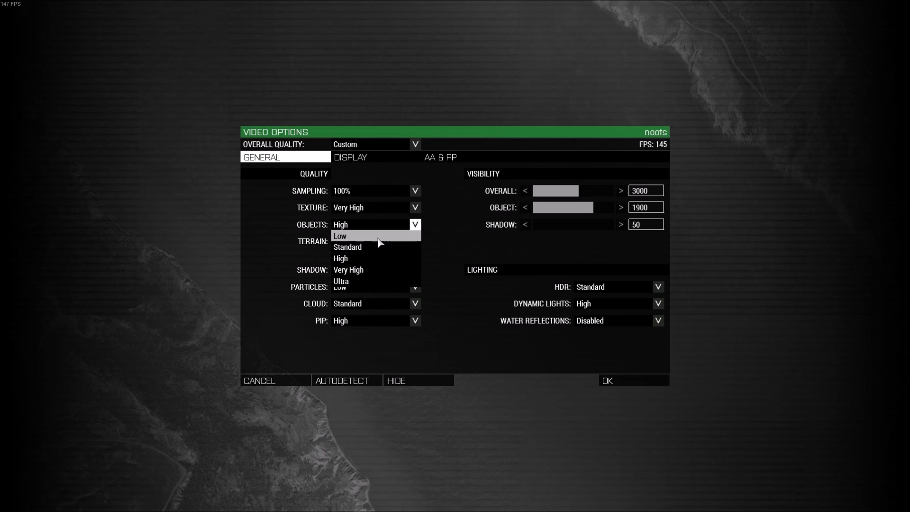
pyautogui.click(359, 260)
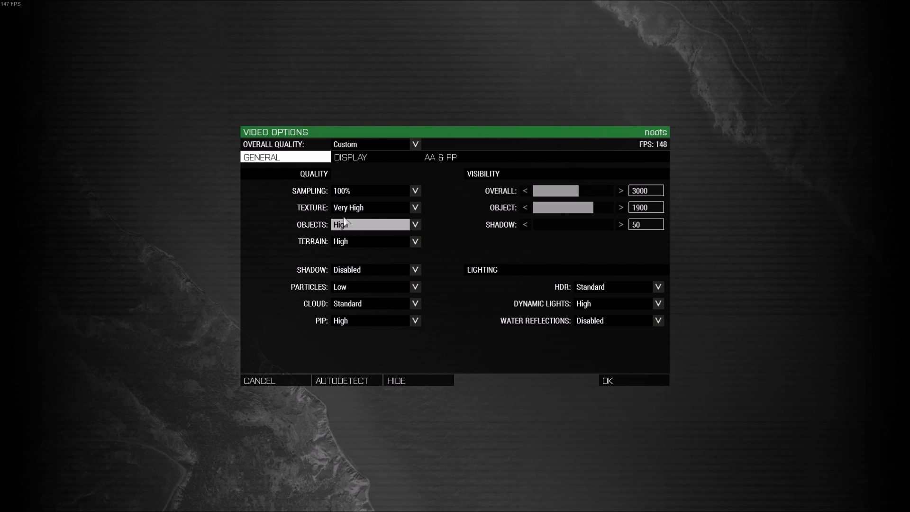
pyautogui.click(416, 226)
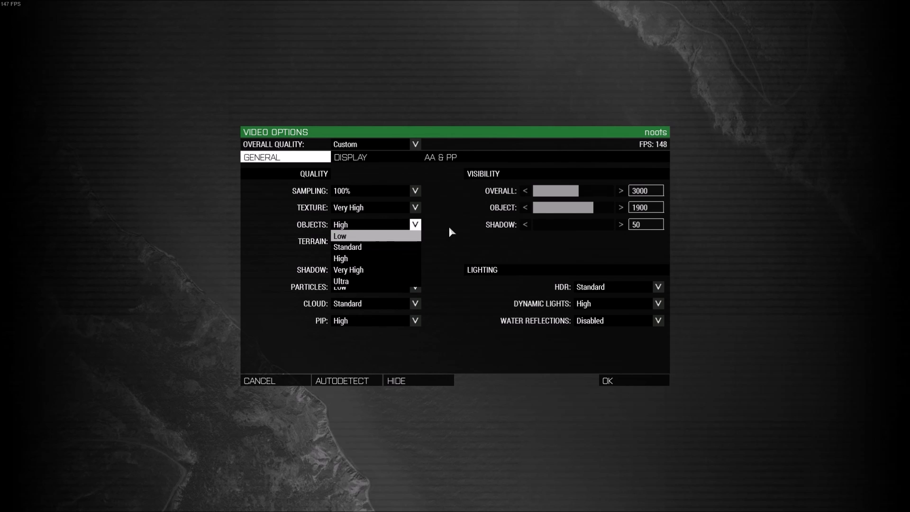
pyautogui.click(355, 258)
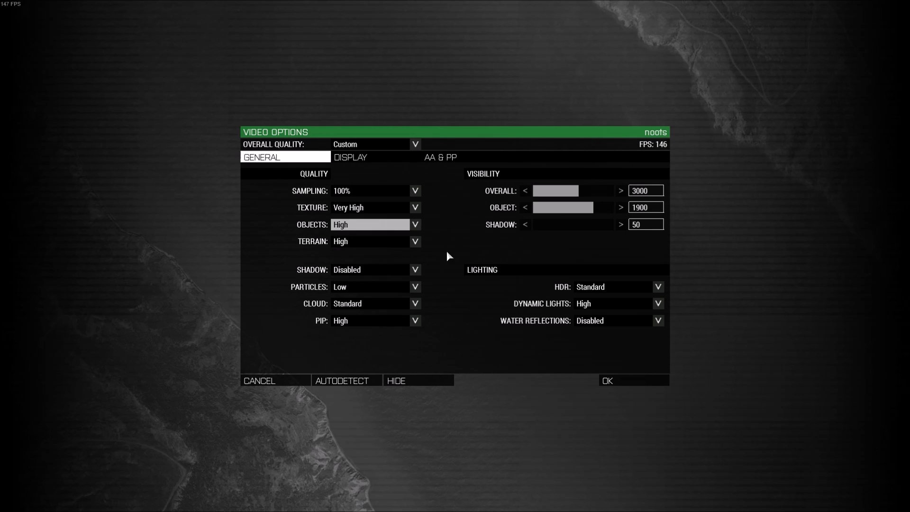
pyautogui.click(416, 225)
pyautogui.click(374, 246)
# - Set the terrain quality to Standard and the shadow quality to Disabled
pyautogui.click(416, 241)
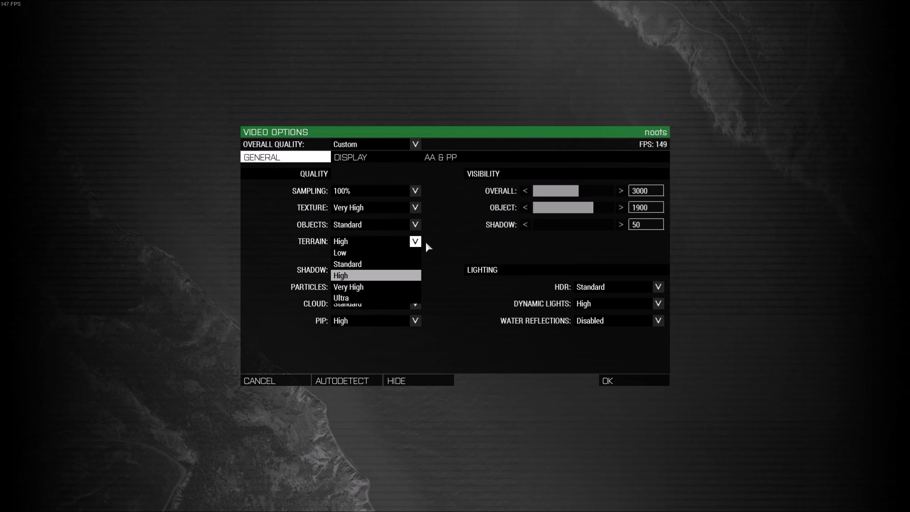
pyautogui.click(356, 266)
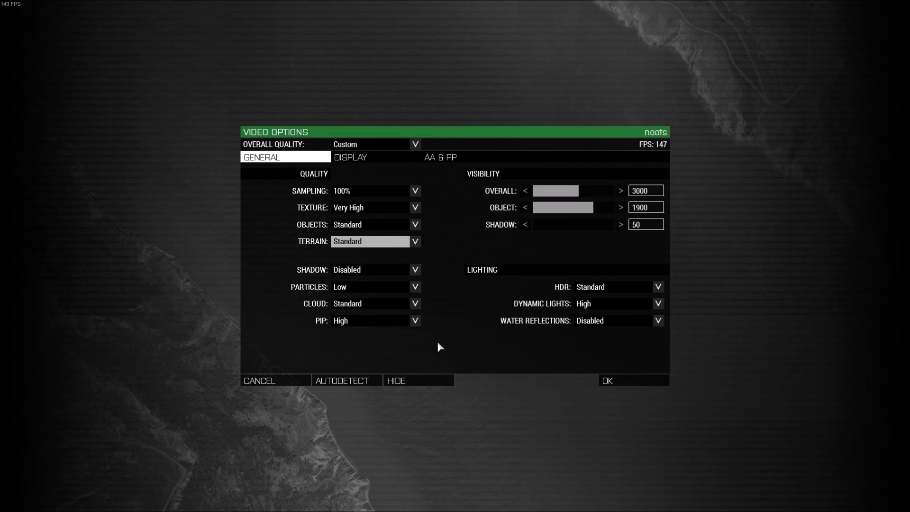
pyautogui.click(416, 270)
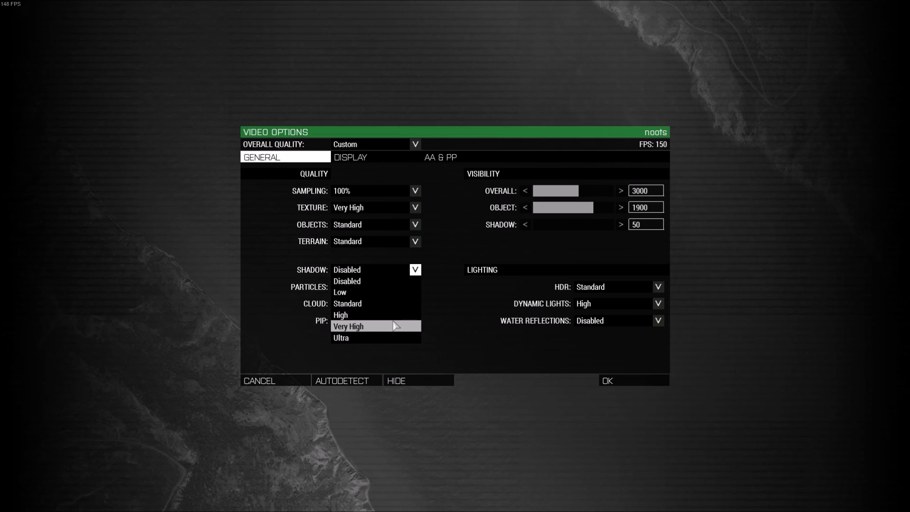
pyautogui.click(374, 282)
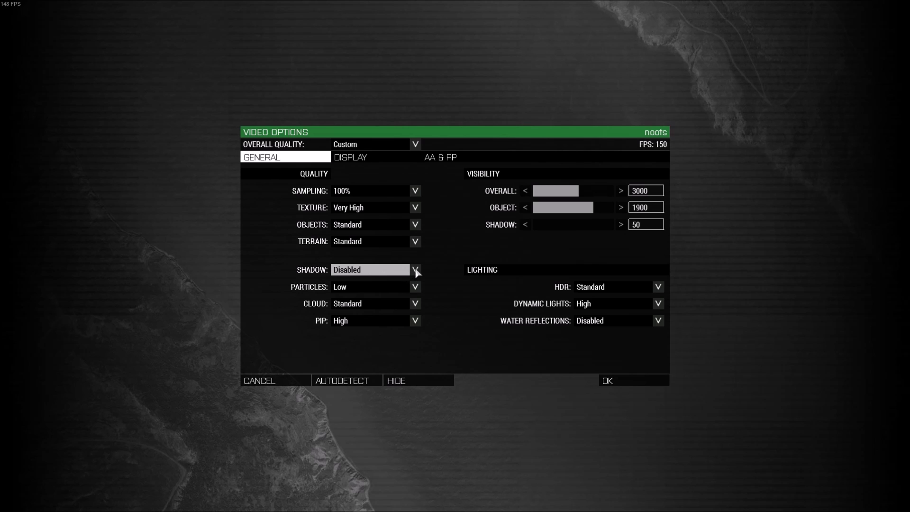
# - Set the shadow quality to High in the general video options
pyautogui.click(416, 270)
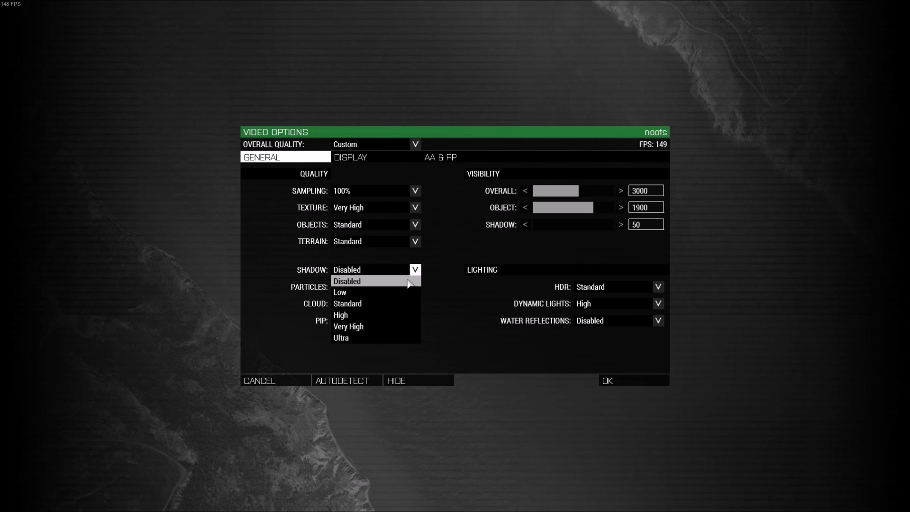
pyautogui.click(358, 314)
pyautogui.click(387, 274)
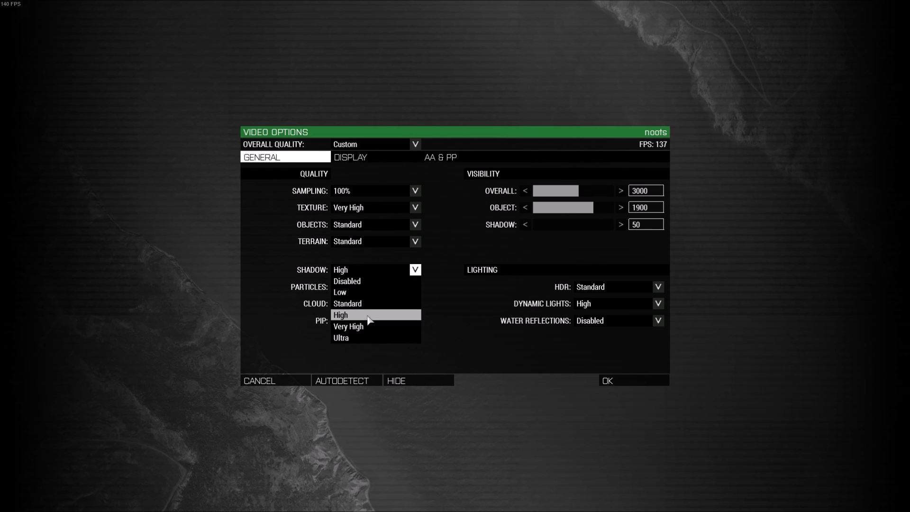
pyautogui.click(386, 315)
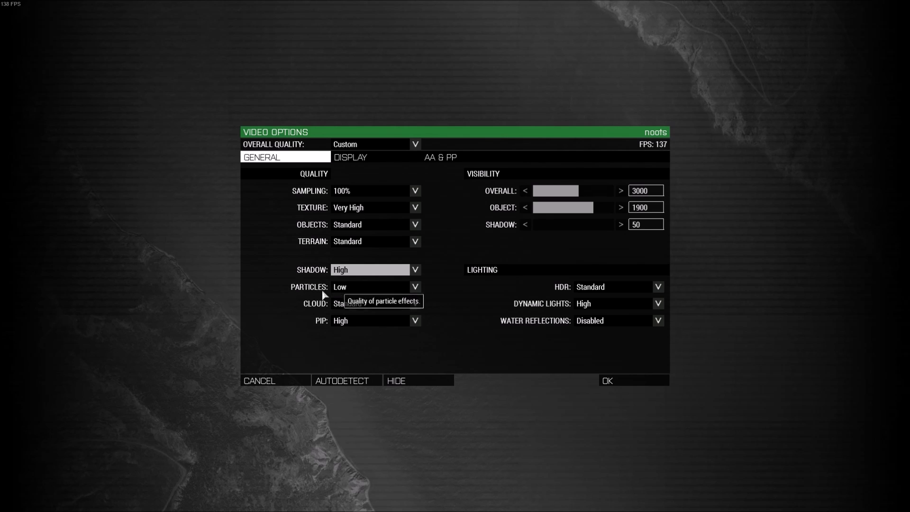
# - Review the particle and cloud quality levels, choosing Low for particles and Standard for clouds
pyautogui.click(415, 287)
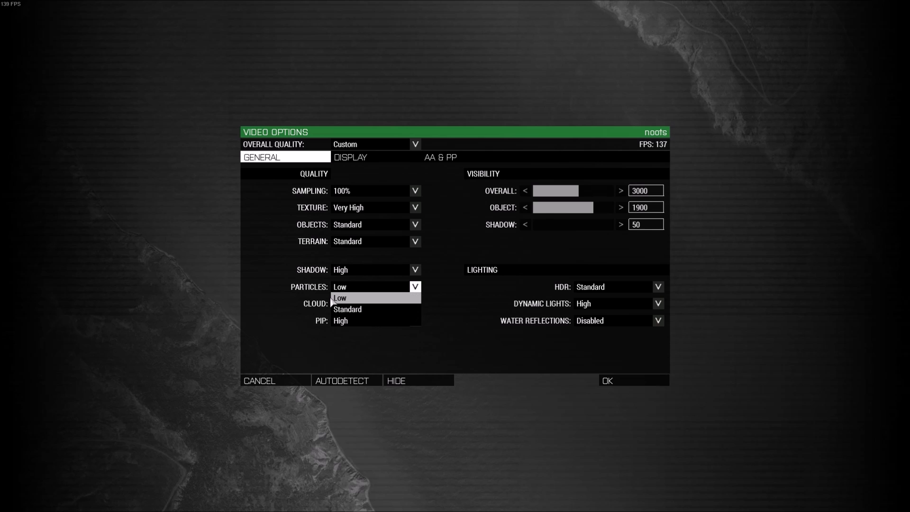
pyautogui.click(347, 299)
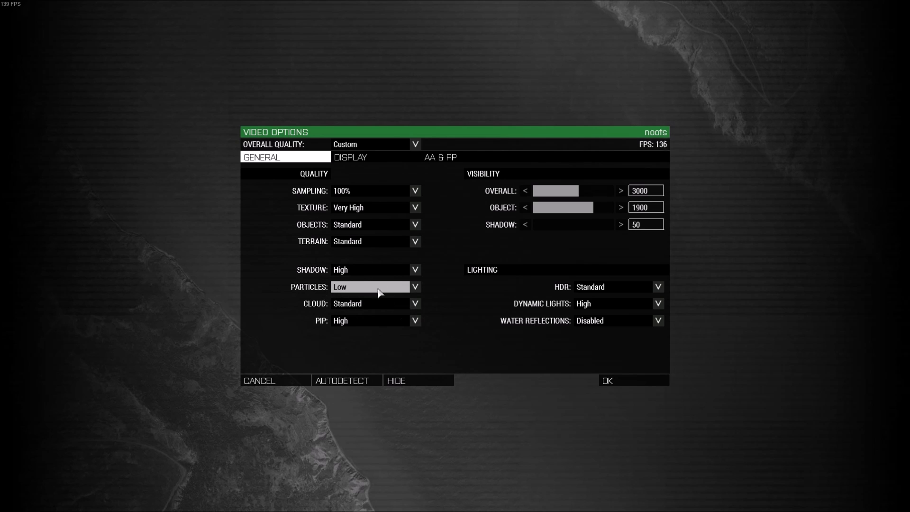
pyautogui.click(416, 303)
pyautogui.click(370, 330)
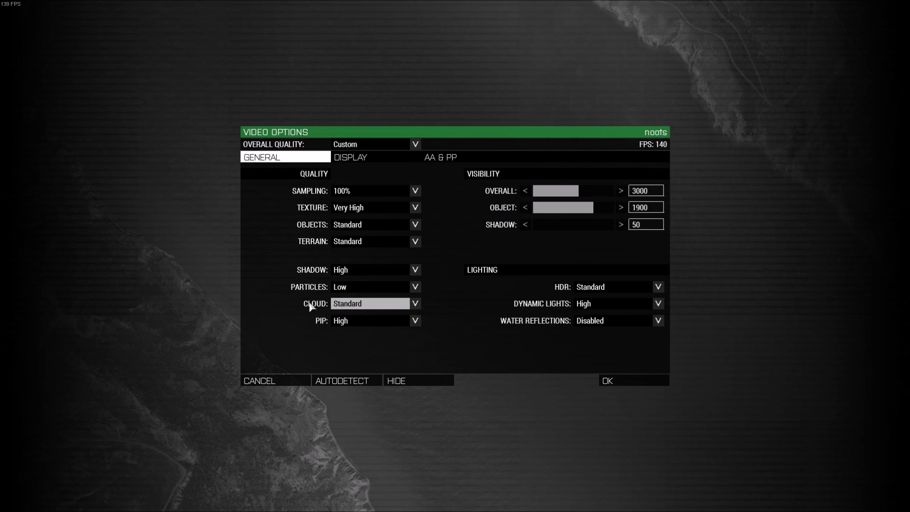
pyautogui.click(294, 311)
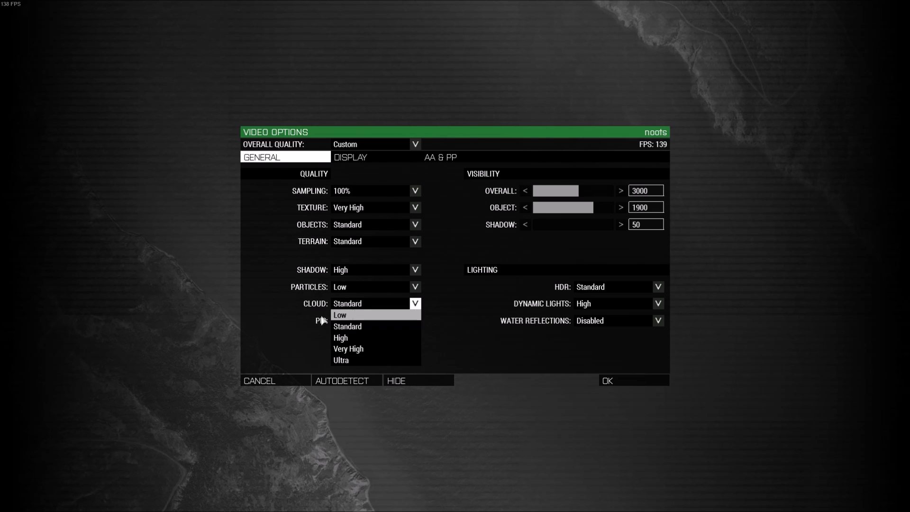
pyautogui.click(410, 324)
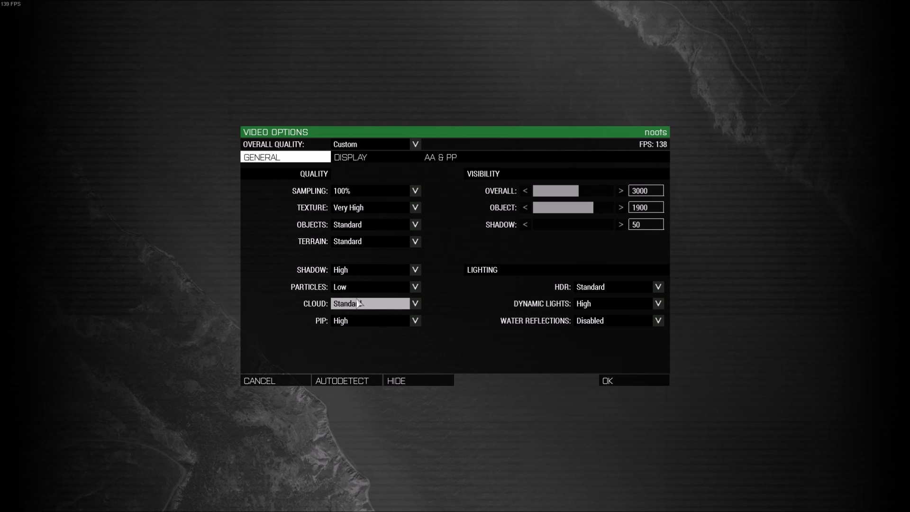
# - Try the Standard, Low and Disabled levels for the PIP quality
pyautogui.click(401, 323)
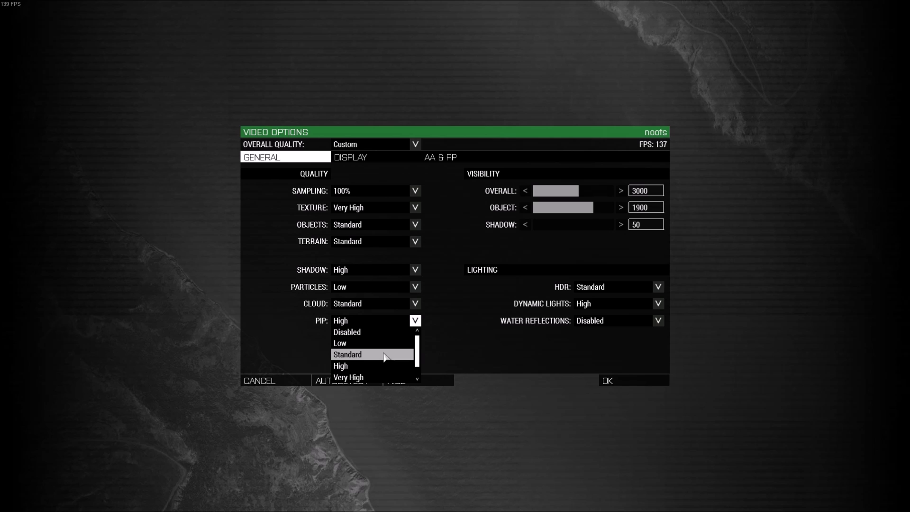
pyautogui.click(384, 357)
pyautogui.click(379, 322)
pyautogui.click(378, 343)
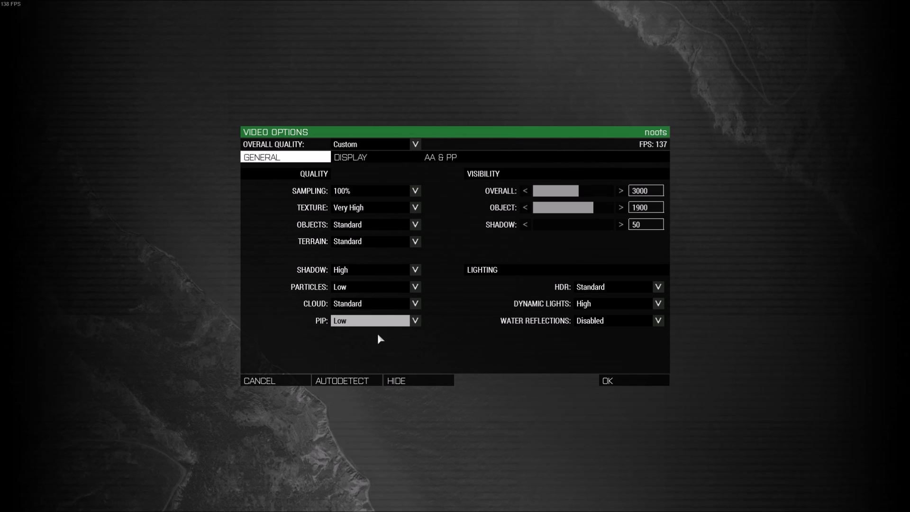
pyautogui.click(415, 321)
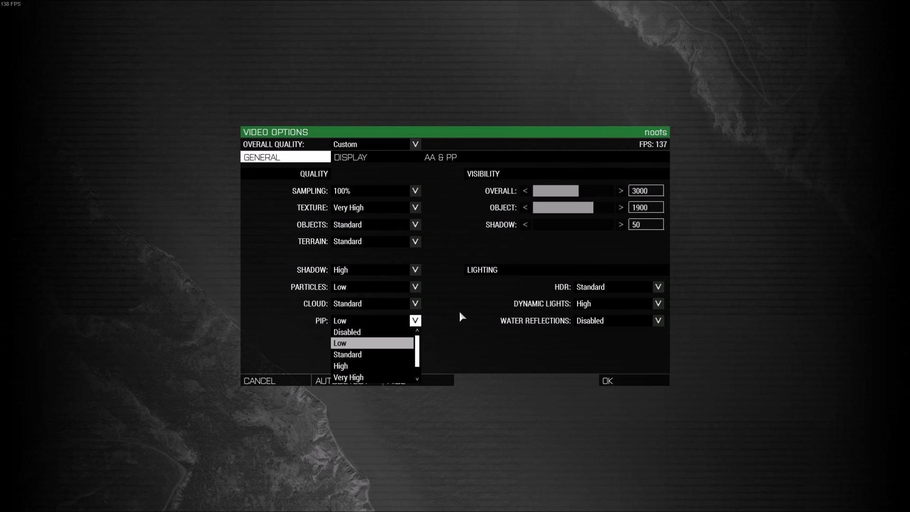
pyautogui.click(371, 332)
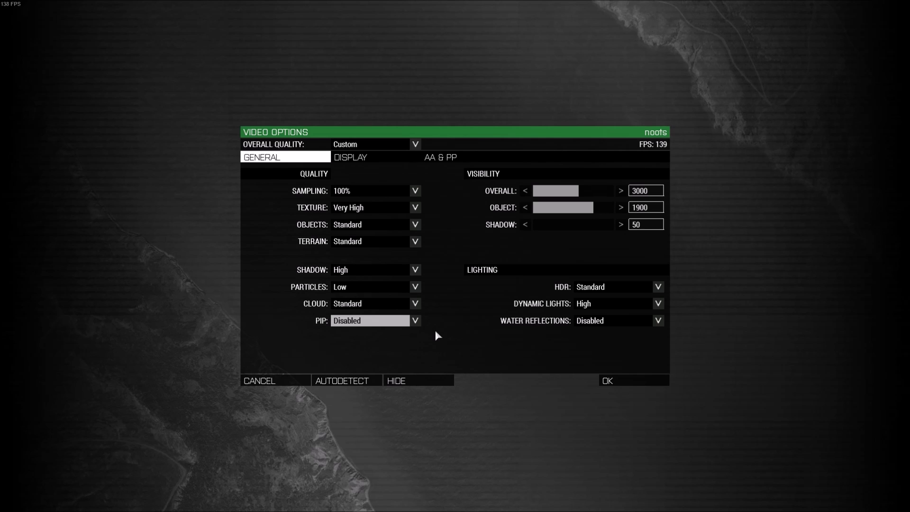
# - Review the available PIP quality levels and set PIP to Standard
pyautogui.click(376, 321)
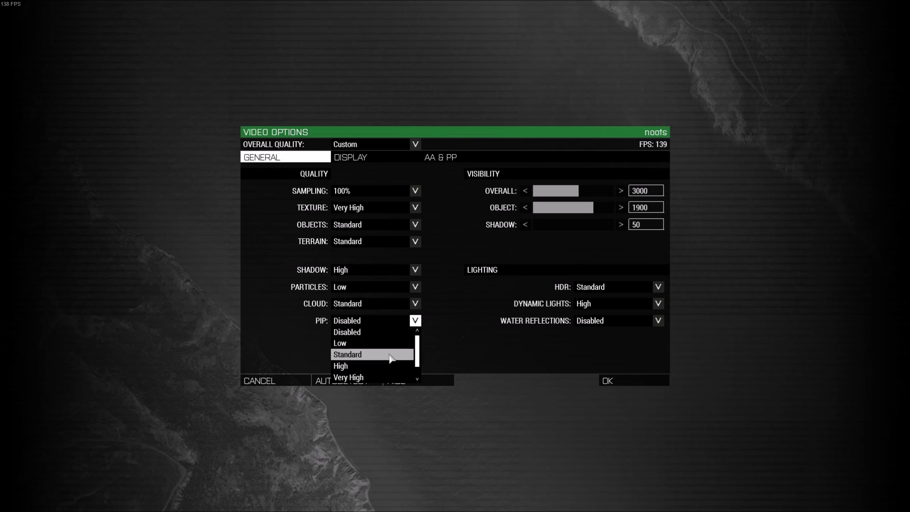
pyautogui.scroll(-1, 392, 376)
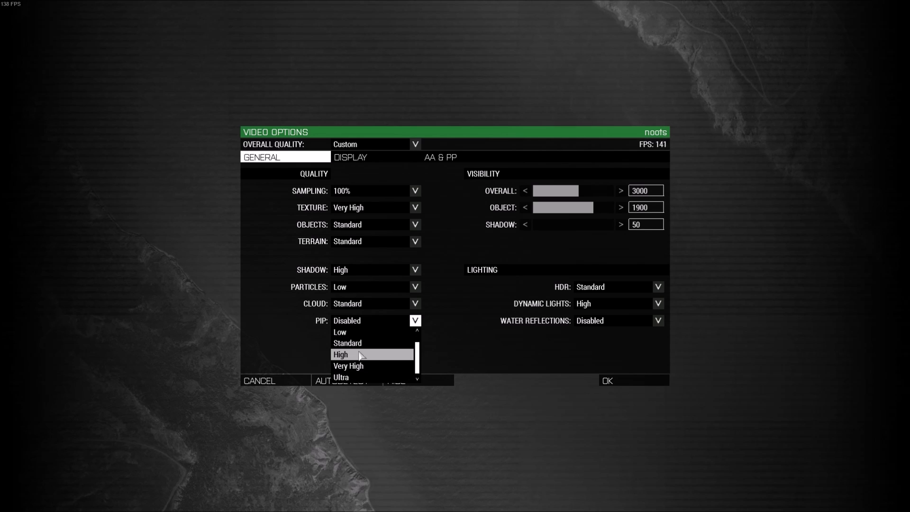
pyautogui.scroll(1, 362, 357)
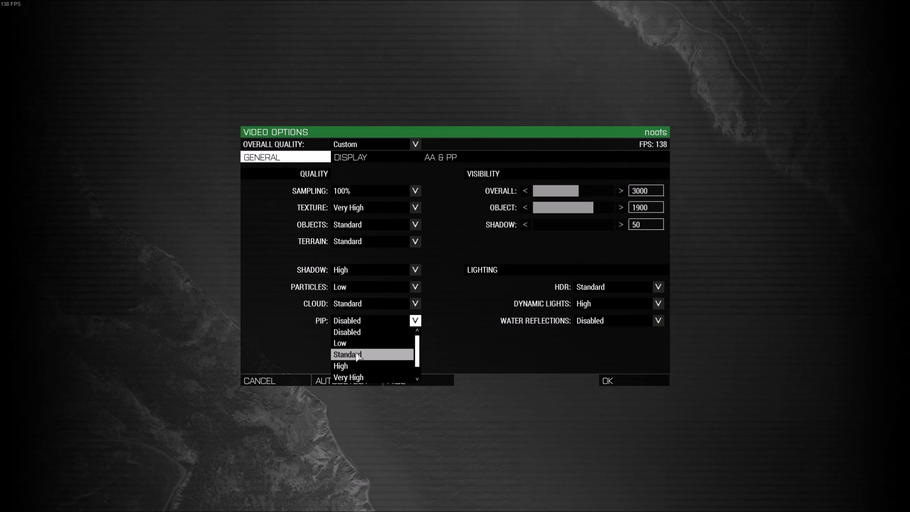
pyautogui.click(363, 344)
pyautogui.click(365, 322)
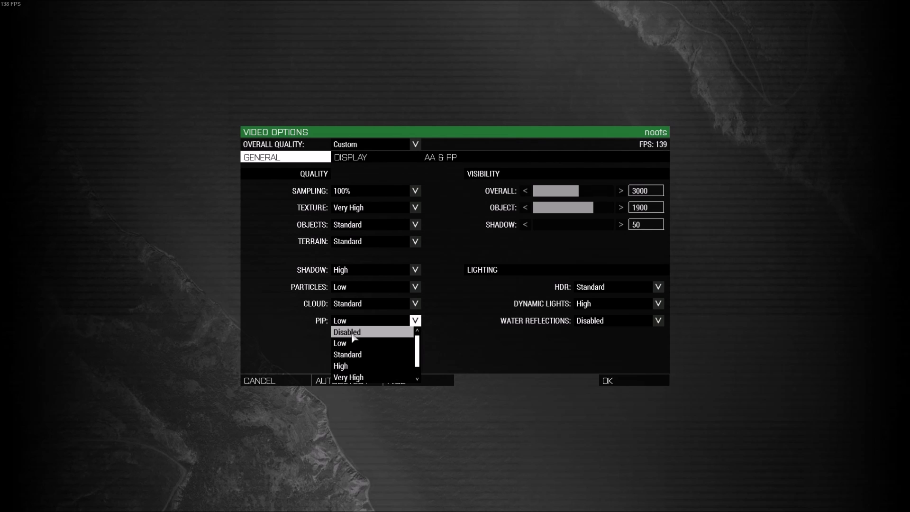
pyautogui.click(380, 356)
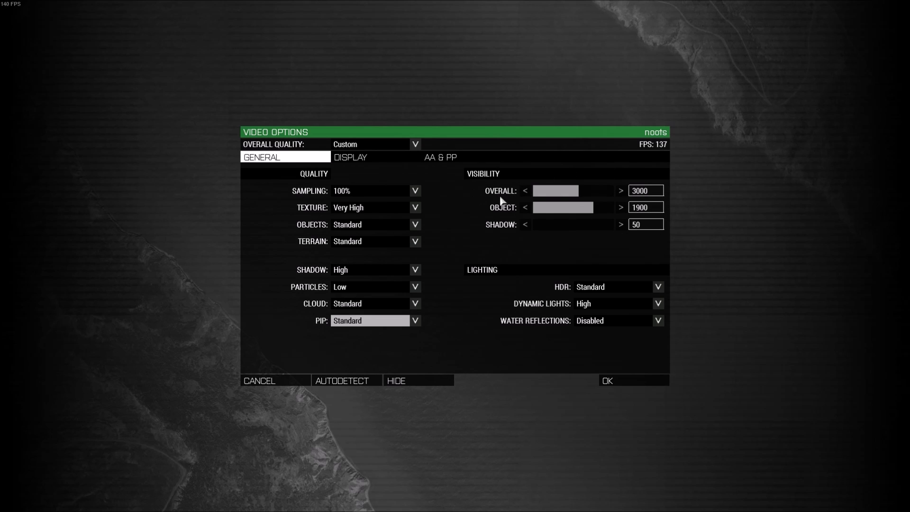
# - Raise the overall visibility distance gradually to 3993
pyautogui.click(621, 191)
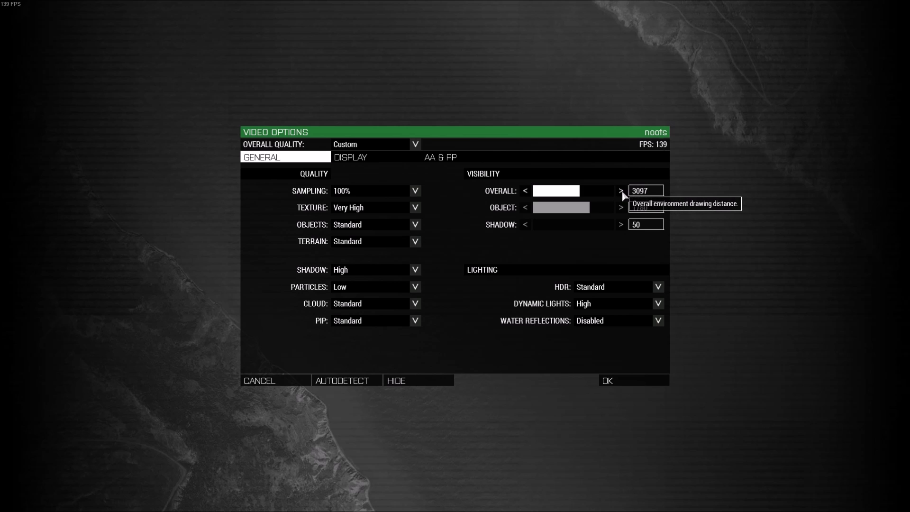
pyautogui.click(621, 191)
pyautogui.click(620, 191)
pyautogui.click(621, 190)
pyautogui.click(621, 191)
pyautogui.click(621, 191)
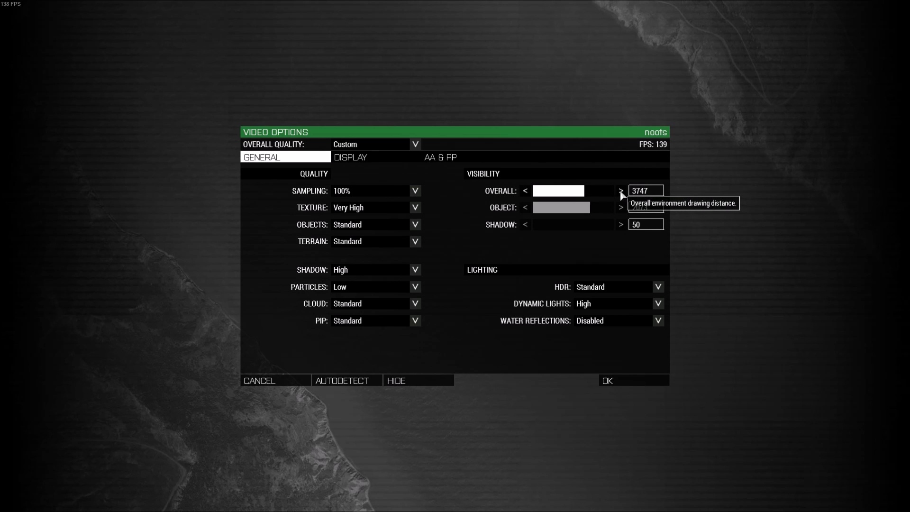
pyautogui.click(620, 190)
pyautogui.click(621, 191)
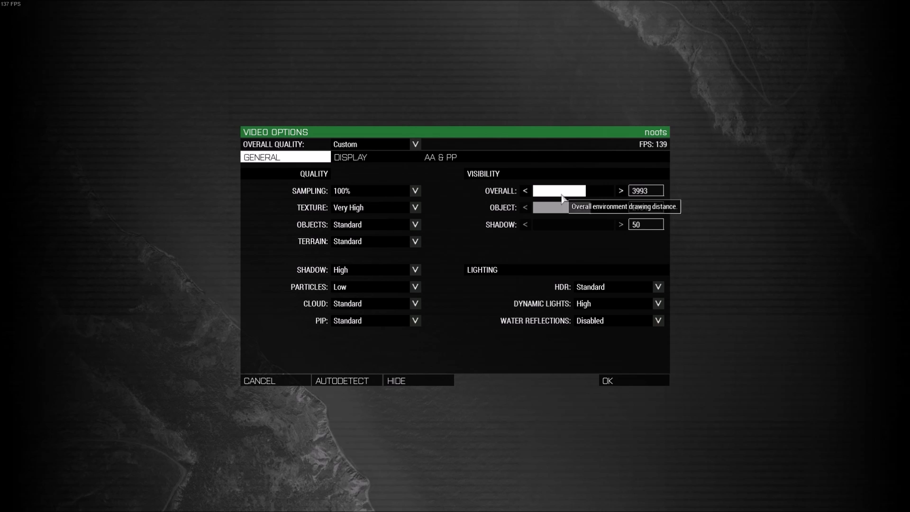
# - Try progressively shorter draw distances, down to about 590 for overall visibility and about 503 for object visibility
pyautogui.moveTo(575, 191); pyautogui.dragTo(565, 214)
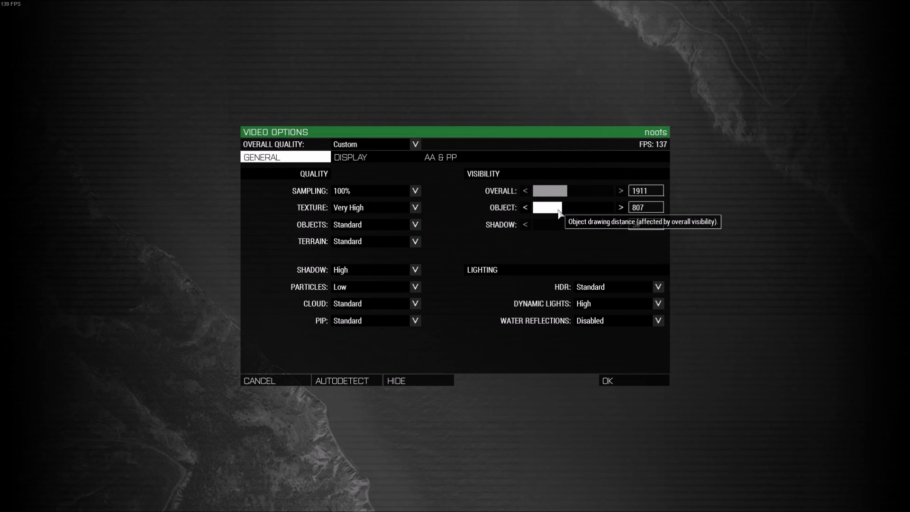
pyautogui.click(545, 191)
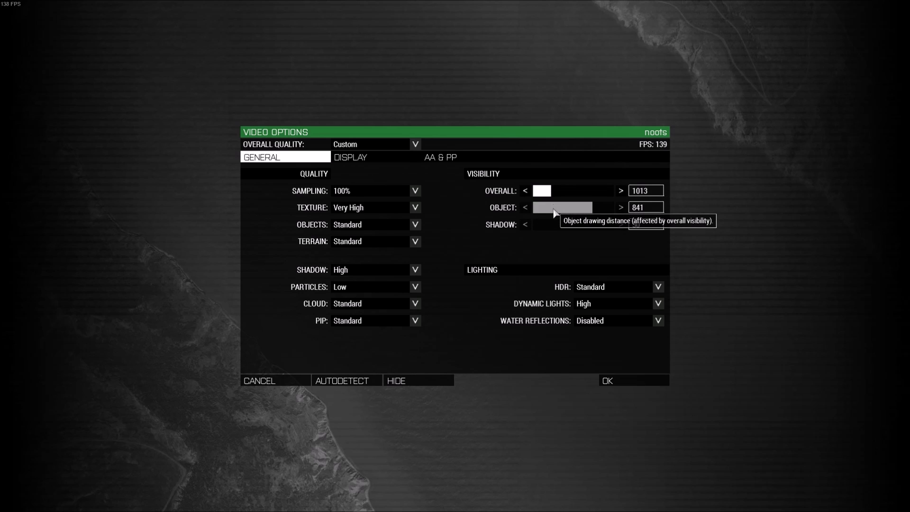
pyautogui.click(553, 209)
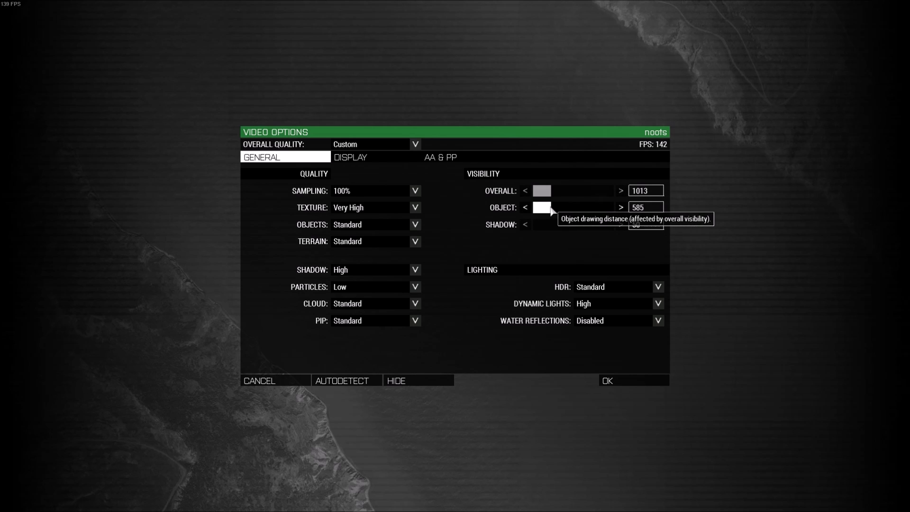
pyautogui.click(549, 192)
pyautogui.click(550, 207)
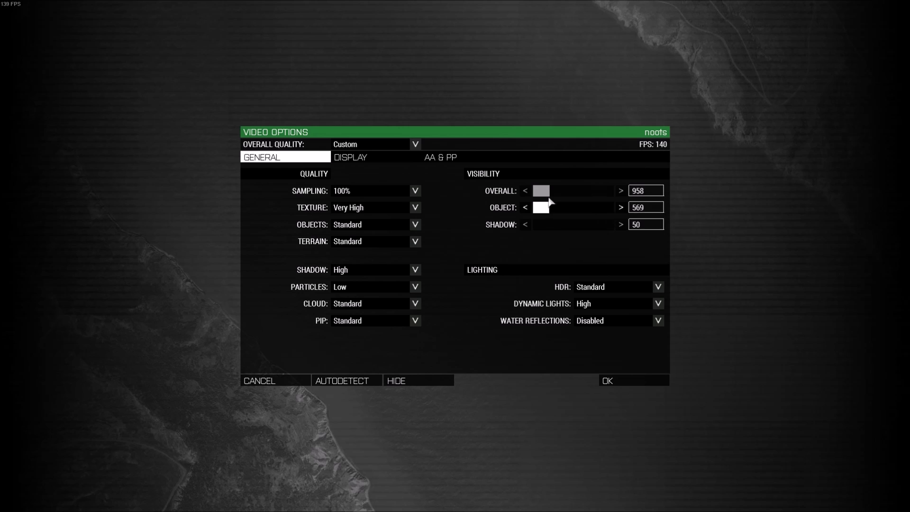
pyautogui.click(539, 191)
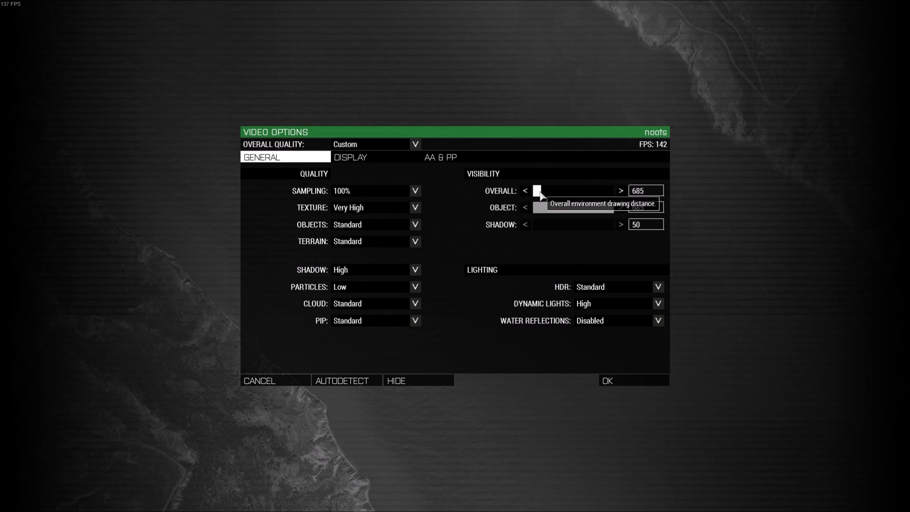
pyautogui.click(536, 191)
pyautogui.click(537, 208)
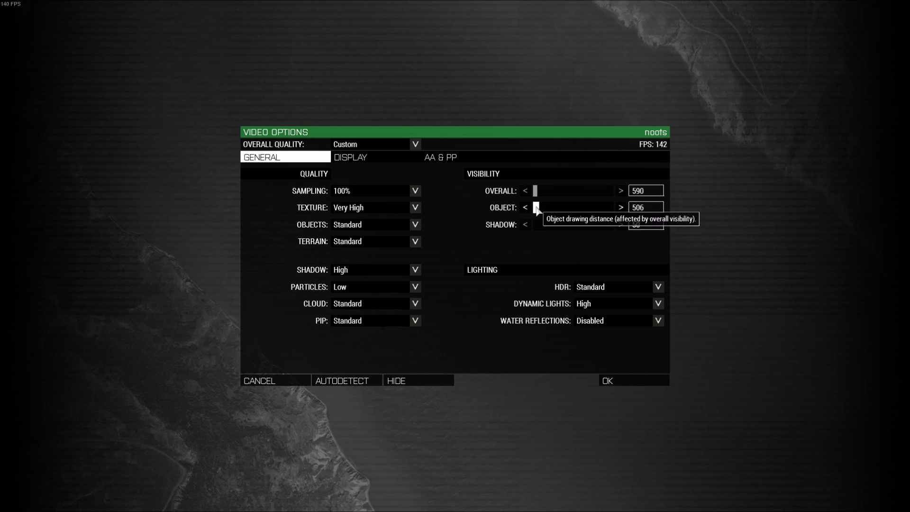
pyautogui.click(534, 207)
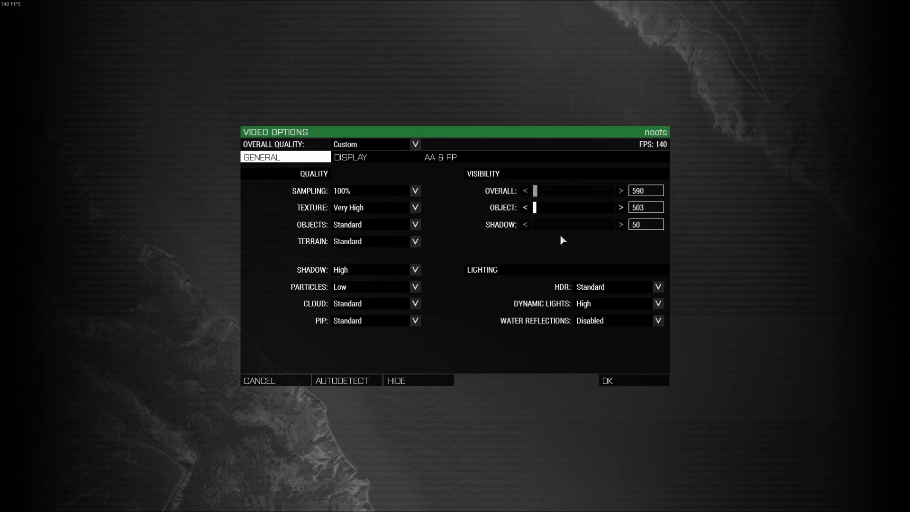
# - Adjust the draw distances to about 1677 for overall visibility and about 1140 for object visibility
pyautogui.moveTo(569, 192); pyautogui.dragTo(575, 197)
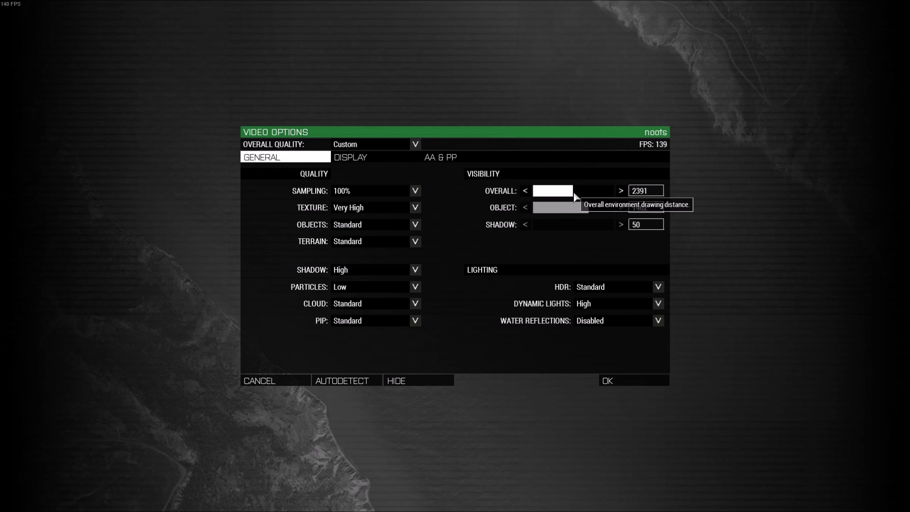
pyautogui.moveTo(570, 209); pyautogui.dragTo(563, 209)
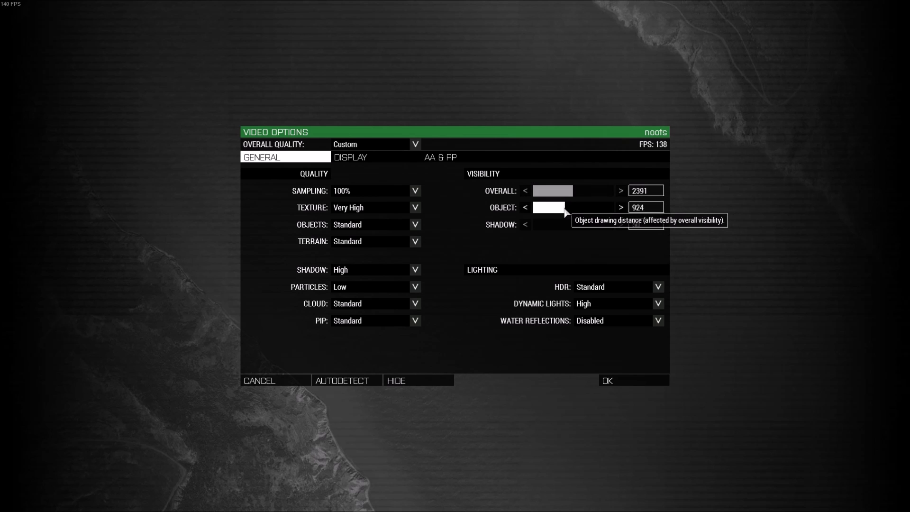
pyautogui.click(568, 192)
pyautogui.click(568, 192)
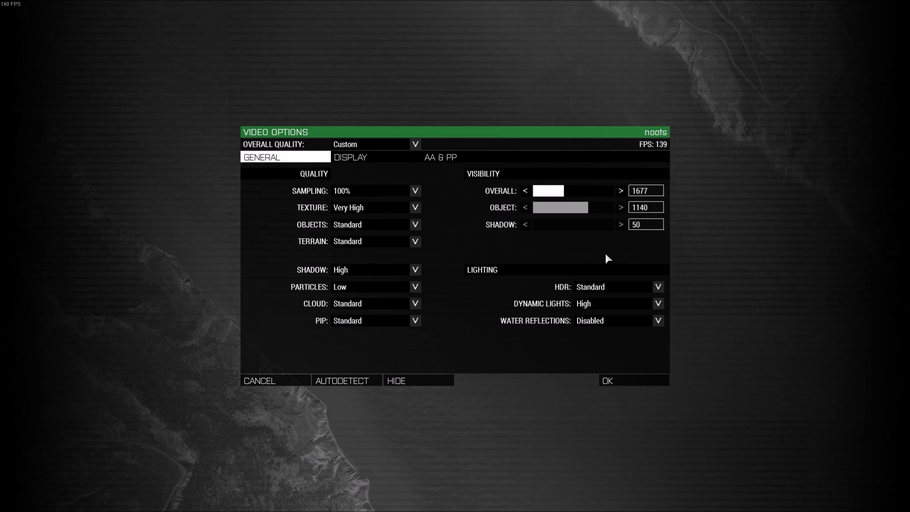
# - Try shadow visibility distances of 159 and 95, and return the distance to 50
pyautogui.click(592, 225)
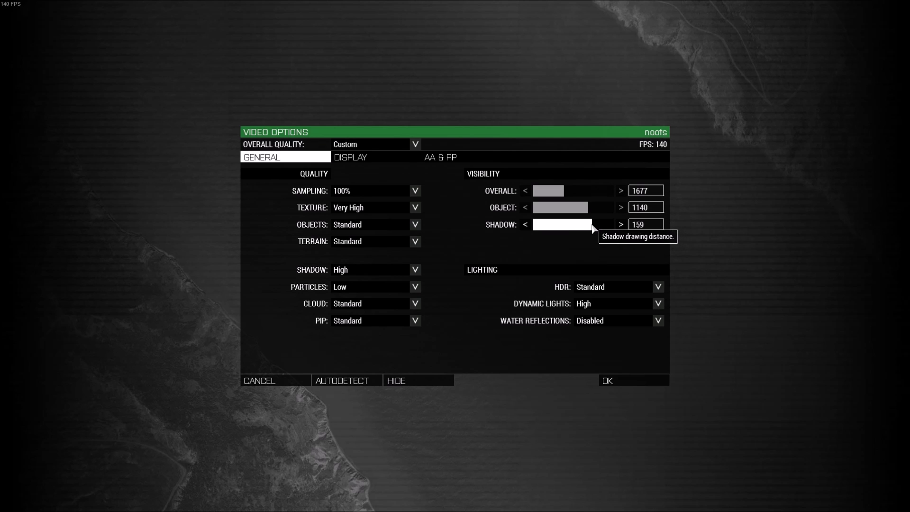
pyautogui.moveTo(593, 227); pyautogui.dragTo(557, 226)
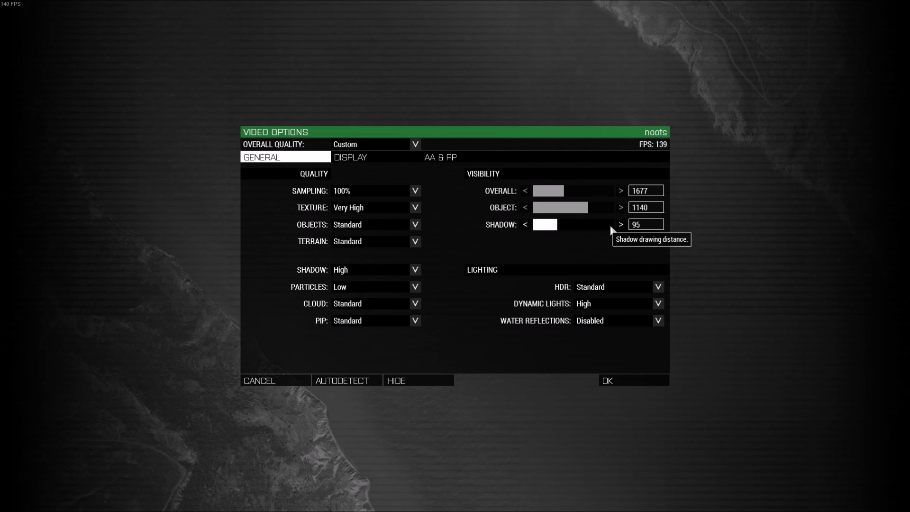
pyautogui.click(535, 225)
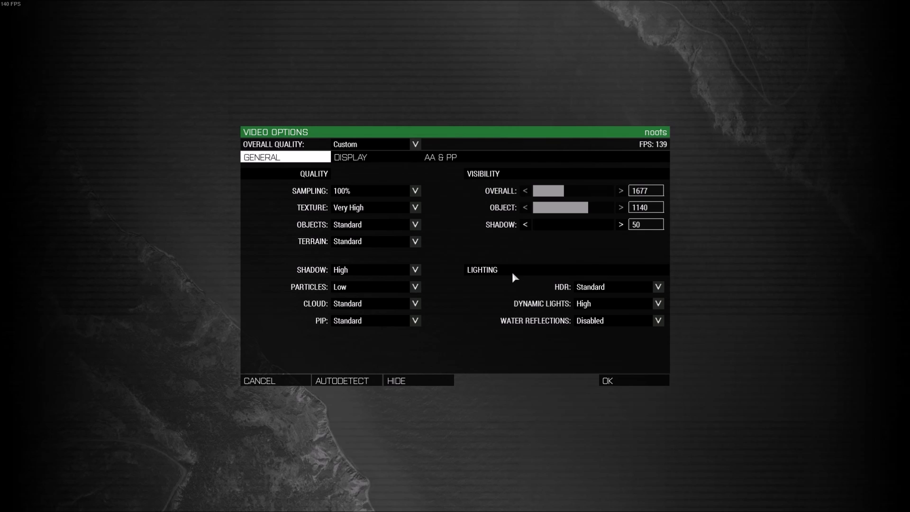
# - Check the HDR lighting quality levels and choose Standard
pyautogui.click(598, 288)
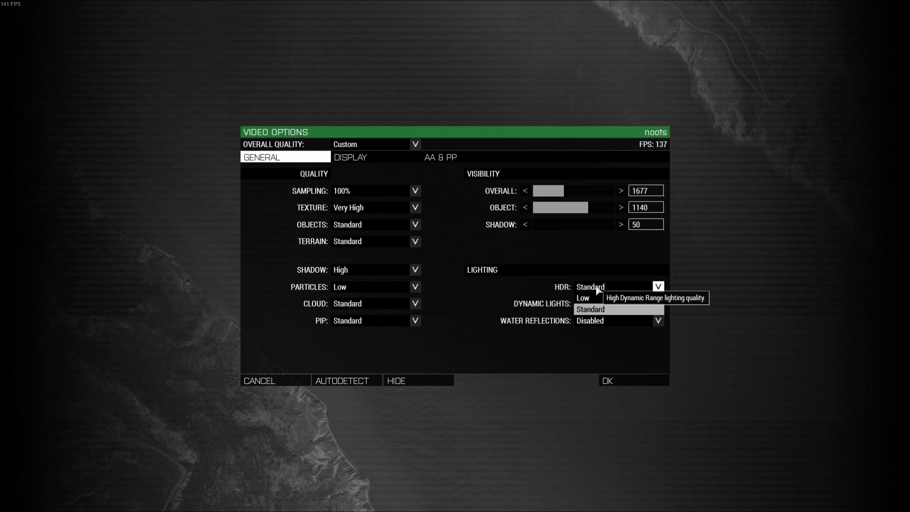
pyautogui.click(600, 311)
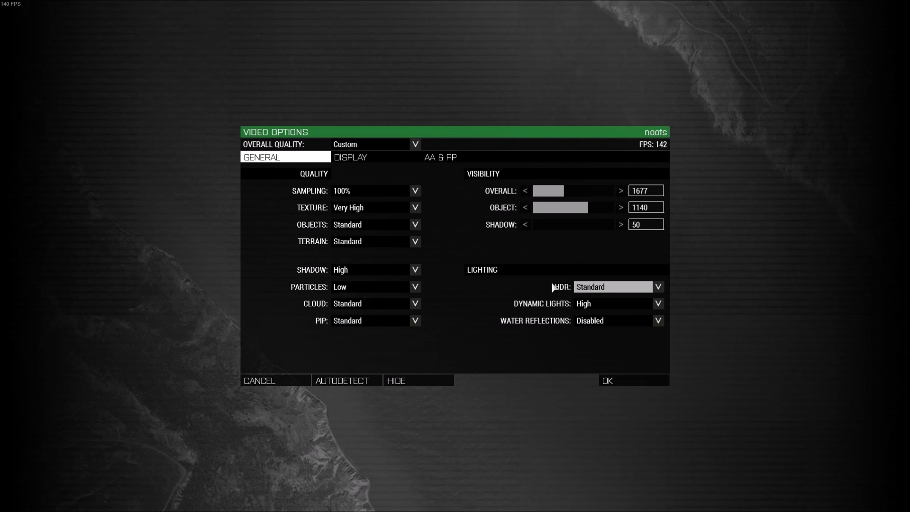
# - Set the dynamic lights quality to Standard and review the display settings
pyautogui.click(594, 302)
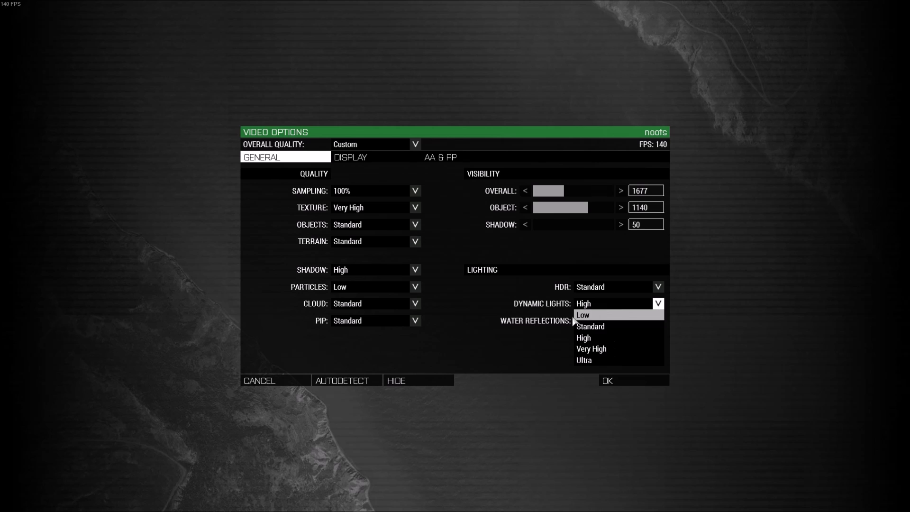
pyautogui.click(619, 330)
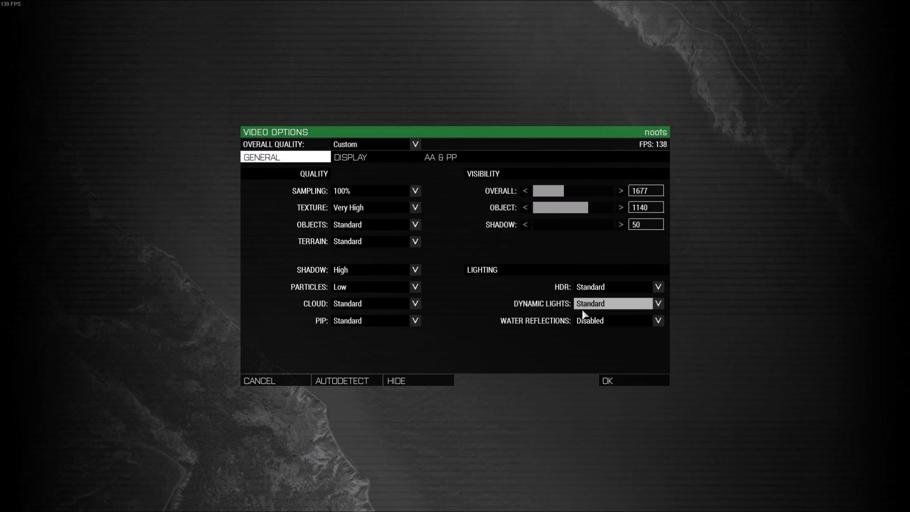
pyautogui.click(351, 157)
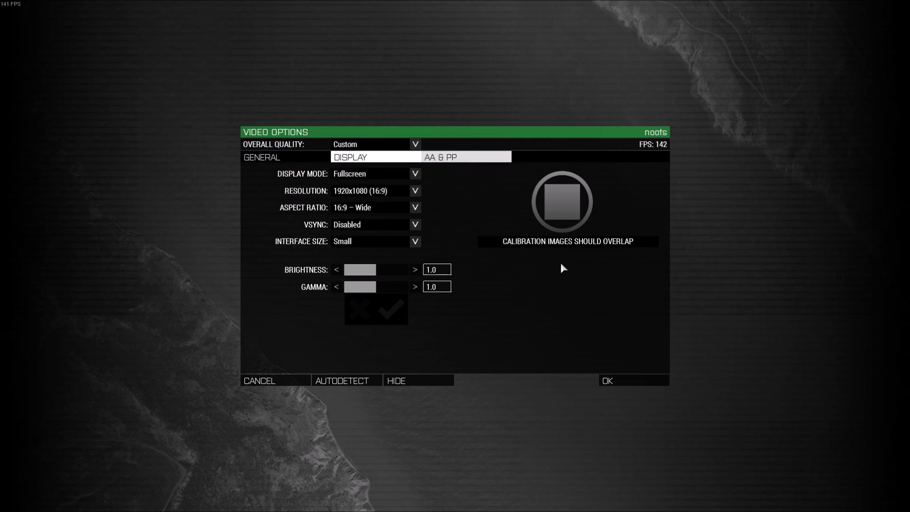
# - In the antialiasing settings, set FSAA to 2x and ATOC to Disabled
pyautogui.click(433, 160)
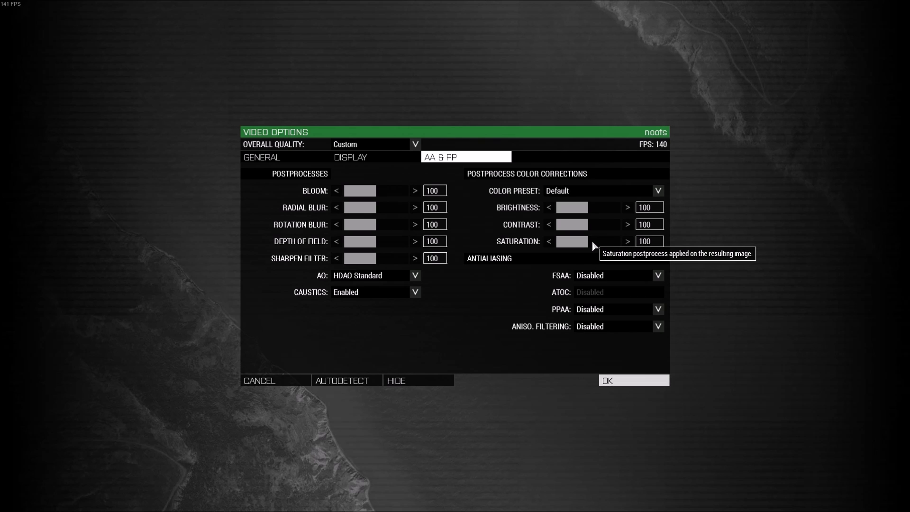
pyautogui.click(619, 277)
pyautogui.click(602, 303)
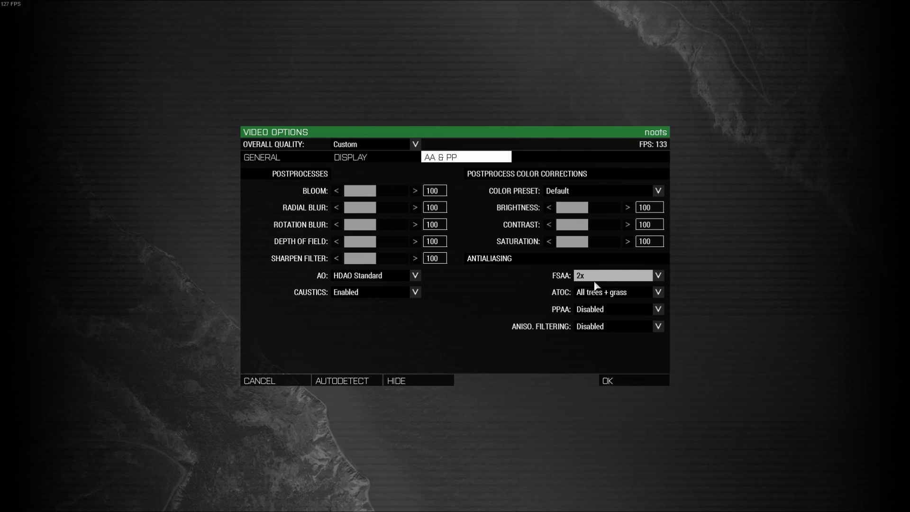
pyautogui.click(642, 294)
pyautogui.scroll(2, 616, 313)
pyautogui.click(613, 304)
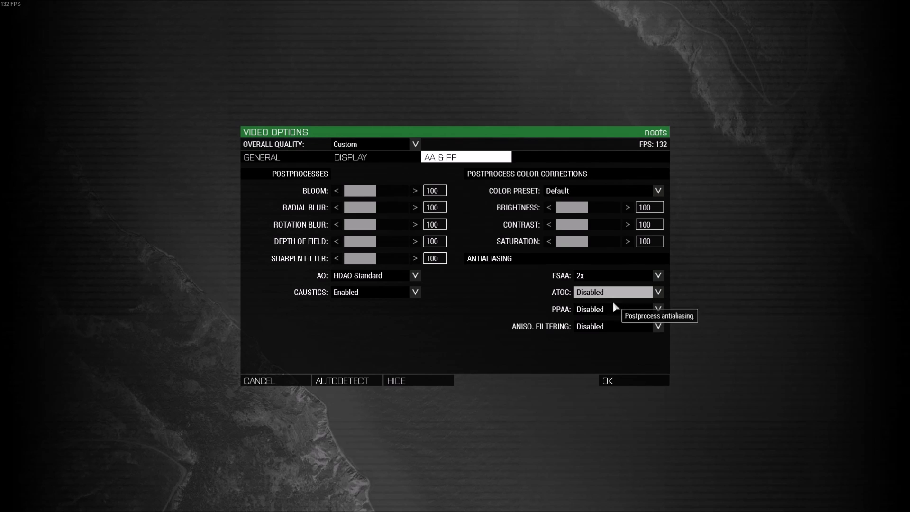
# - Examine the available ATOC options for grass and trees, keeping Disabled selected while comparing them
pyautogui.click(617, 295)
pyautogui.scroll(-6, 617, 327)
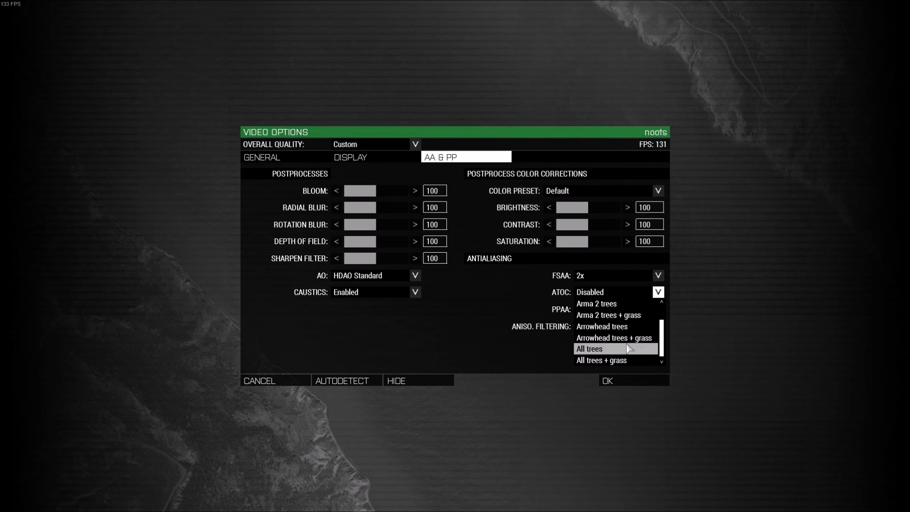
pyautogui.scroll(6, 617, 328)
pyautogui.click(616, 303)
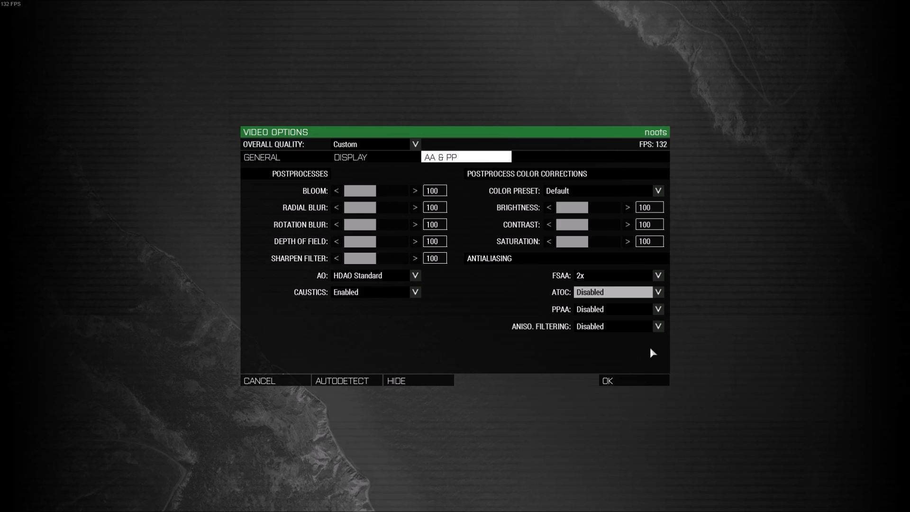
pyautogui.click(621, 302)
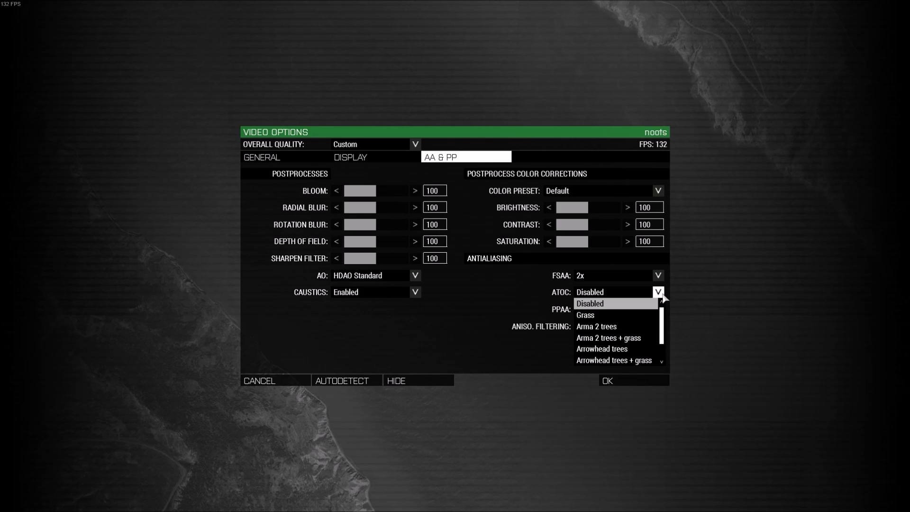
pyautogui.scroll(-2, 630, 327)
pyautogui.scroll(2, 634, 331)
pyautogui.press('Down')
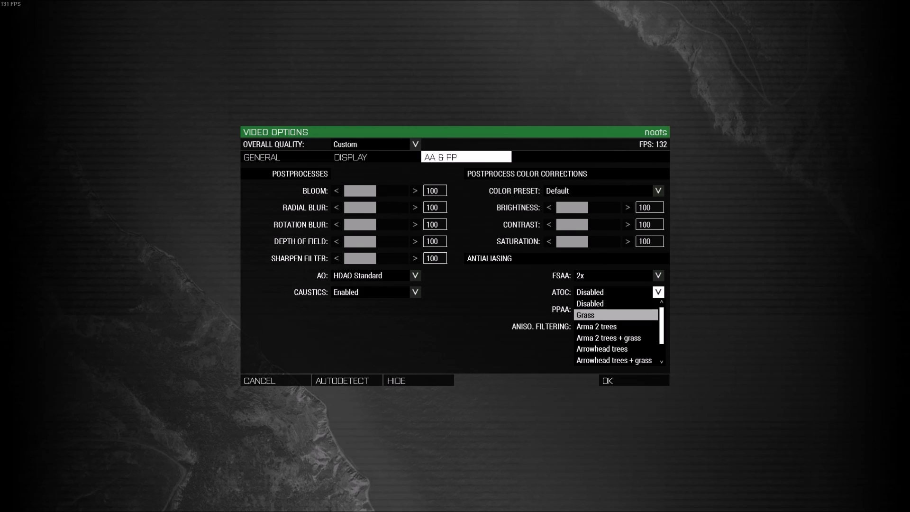